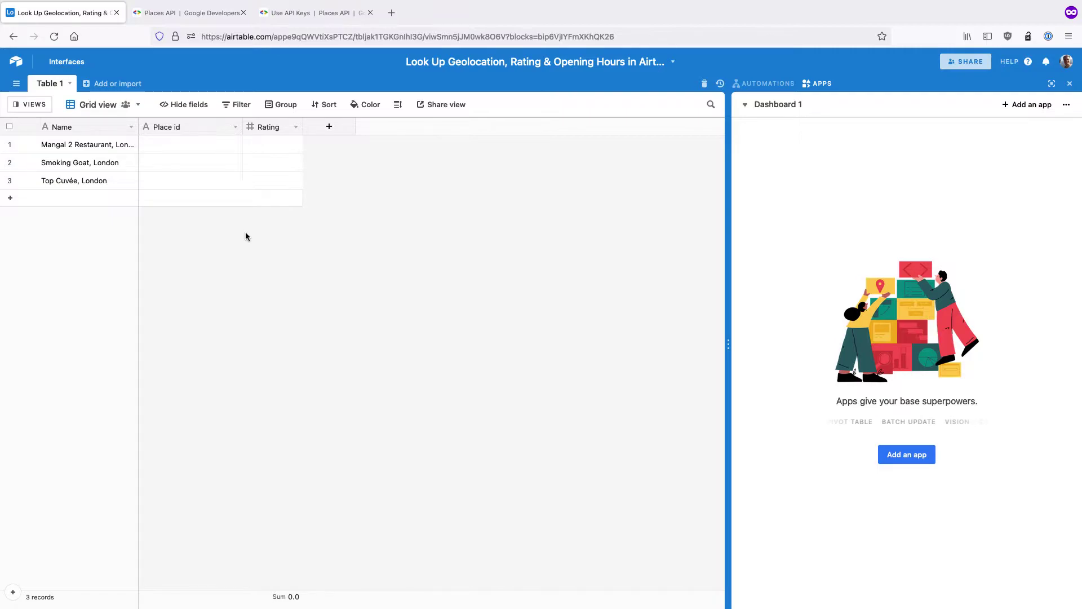
# Drag the Name column wider so the full London restaurant names are readable
pyautogui.moveTo(138, 126); pyautogui.dragTo(178, 129)
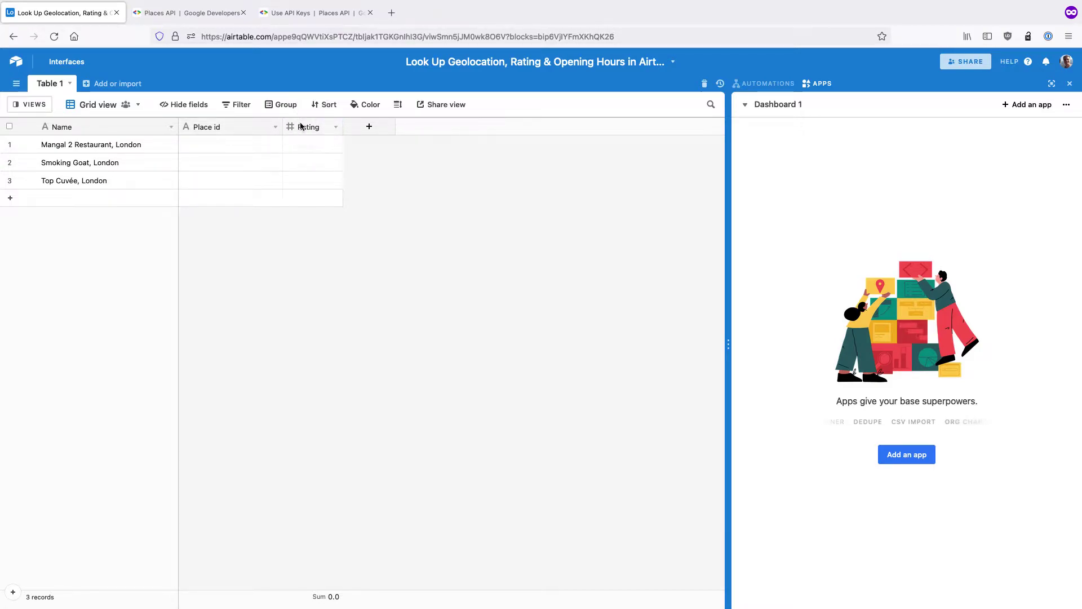
# Create a new grid view named 'Needs place id'
pyautogui.click(30, 104)
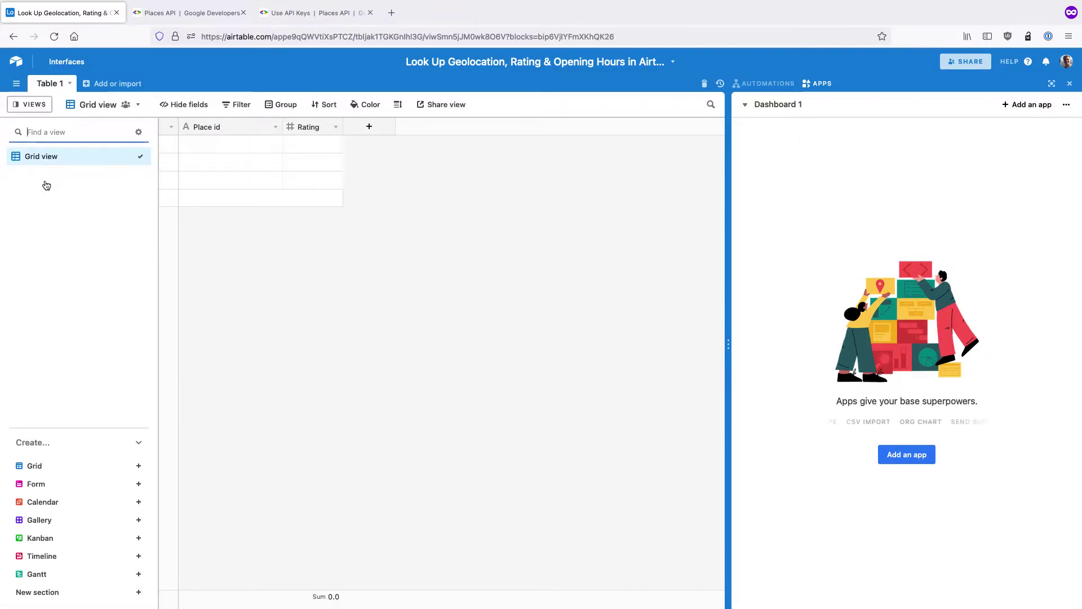
pyautogui.click(137, 466)
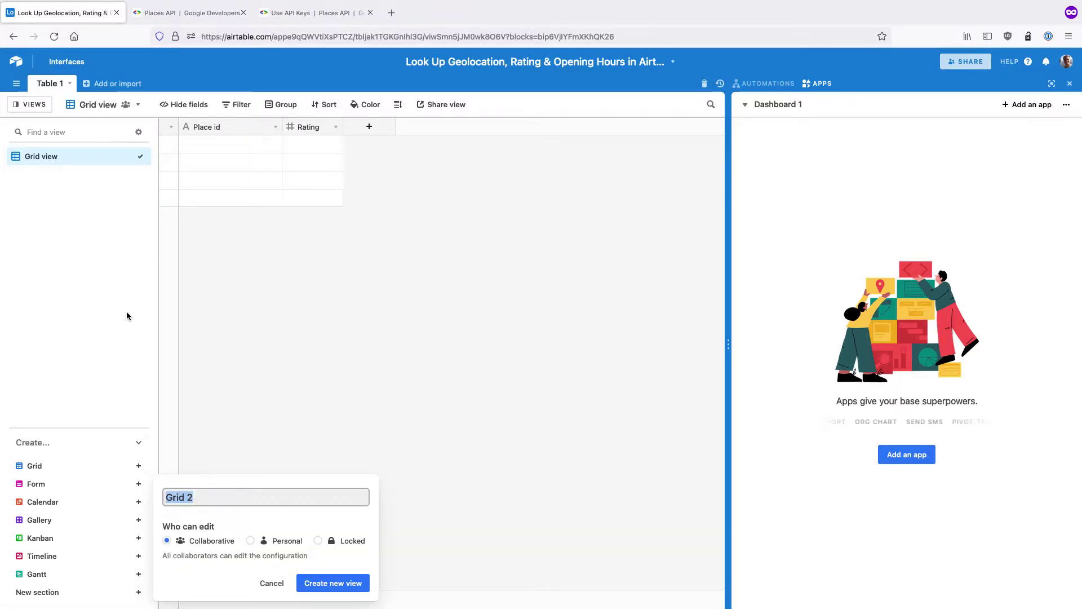
pyautogui.write('Ne')
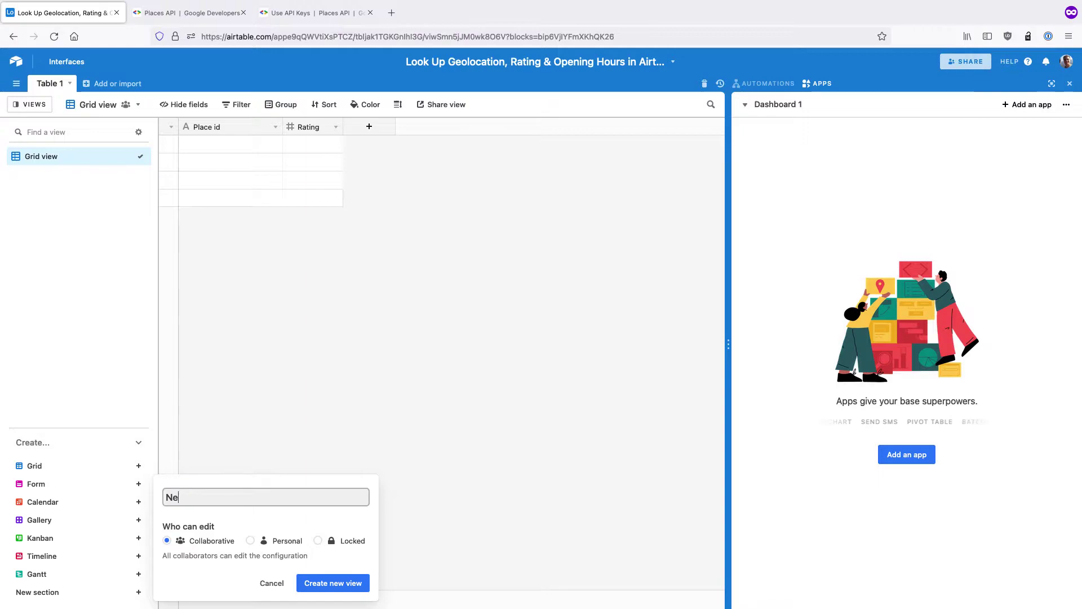
pyautogui.write('eds place id')
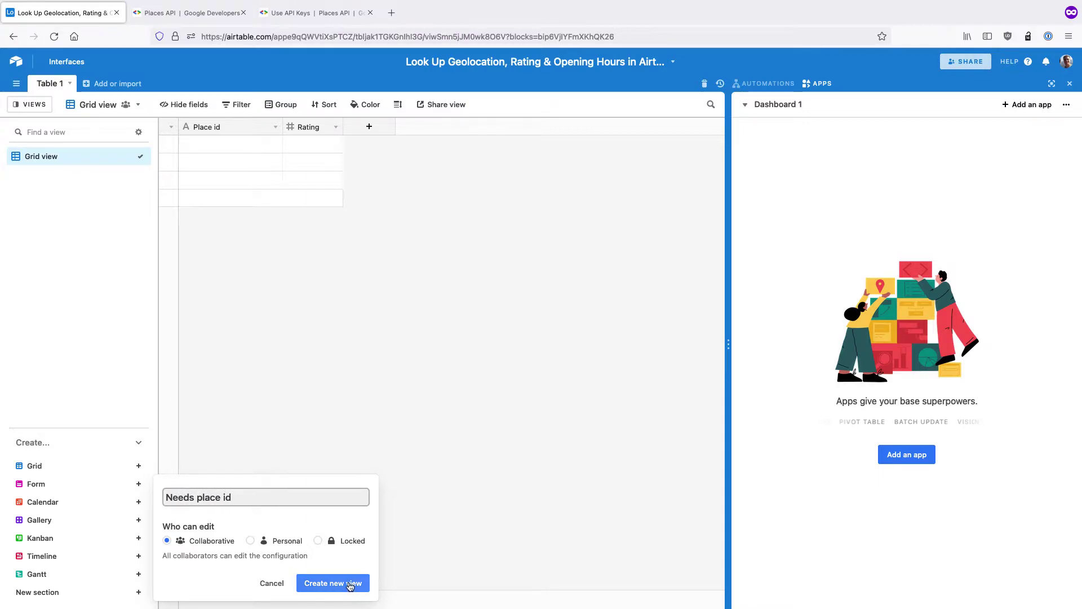
pyautogui.click(332, 583)
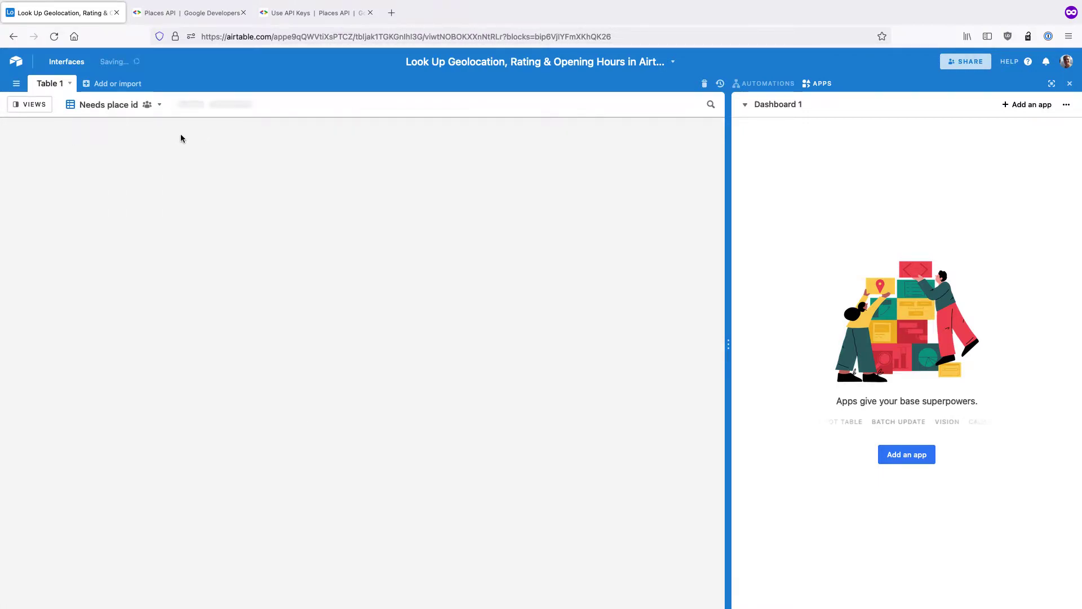
# Filter the view to records where Name is not empty and Place id is empty
pyautogui.click(257, 105)
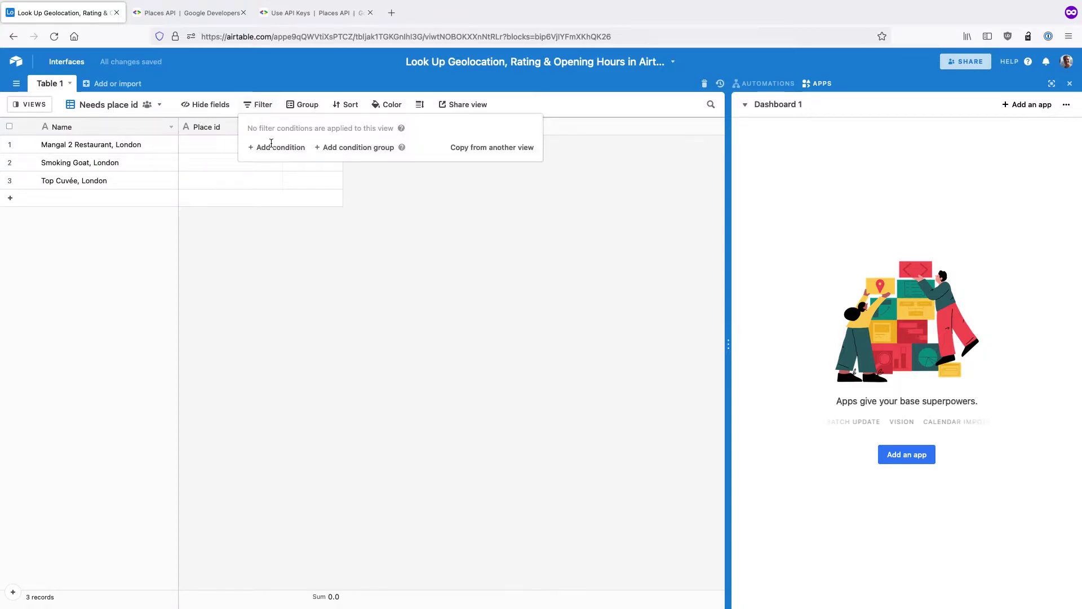
pyautogui.click(272, 146)
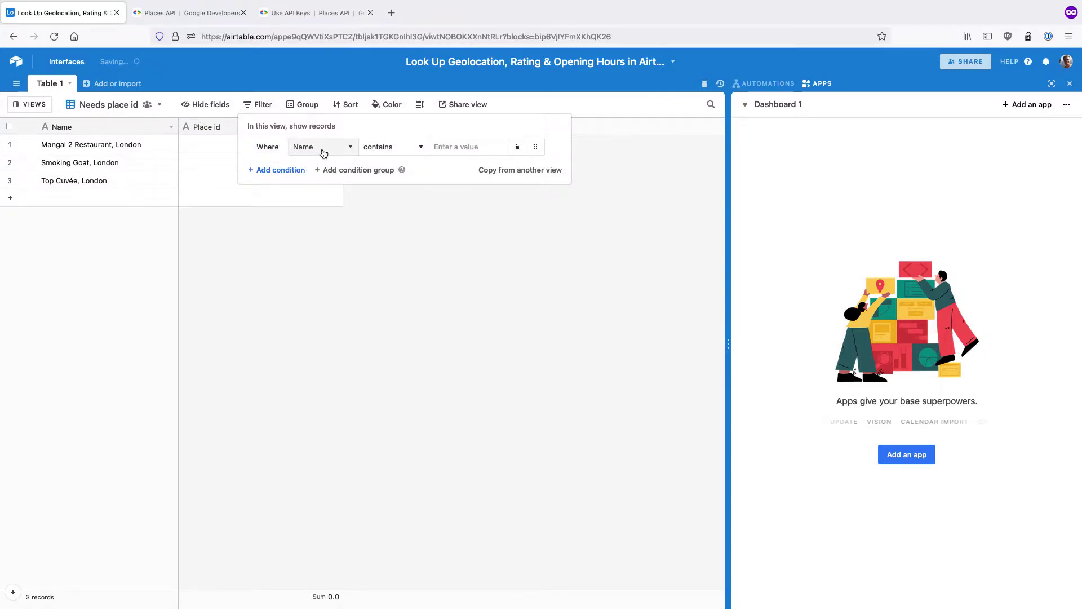
pyautogui.click(383, 147)
pyautogui.click(382, 278)
pyautogui.click(297, 172)
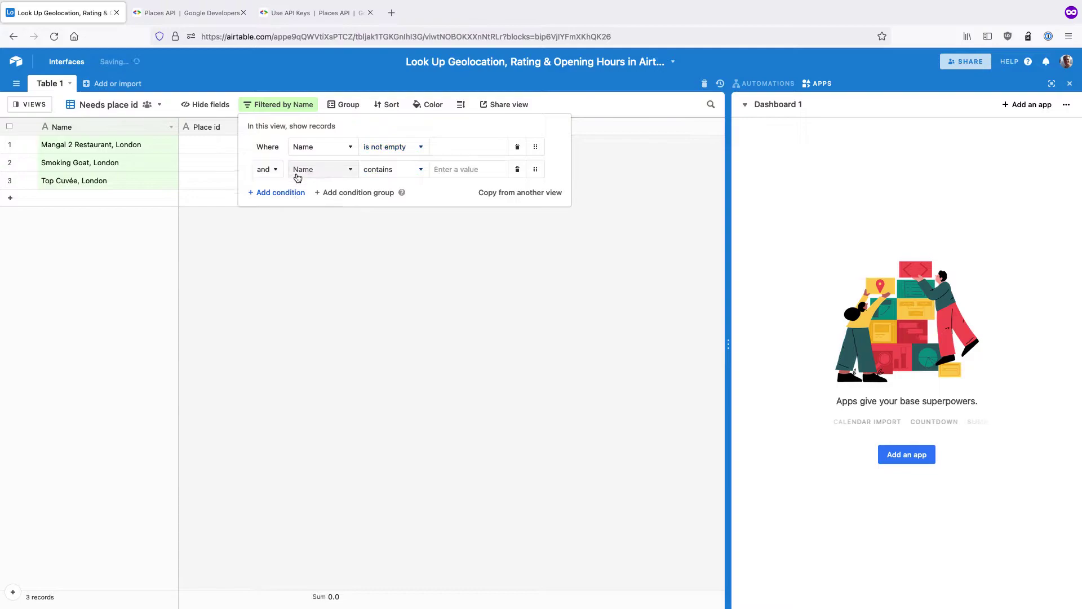
pyautogui.click(326, 173)
pyautogui.click(329, 226)
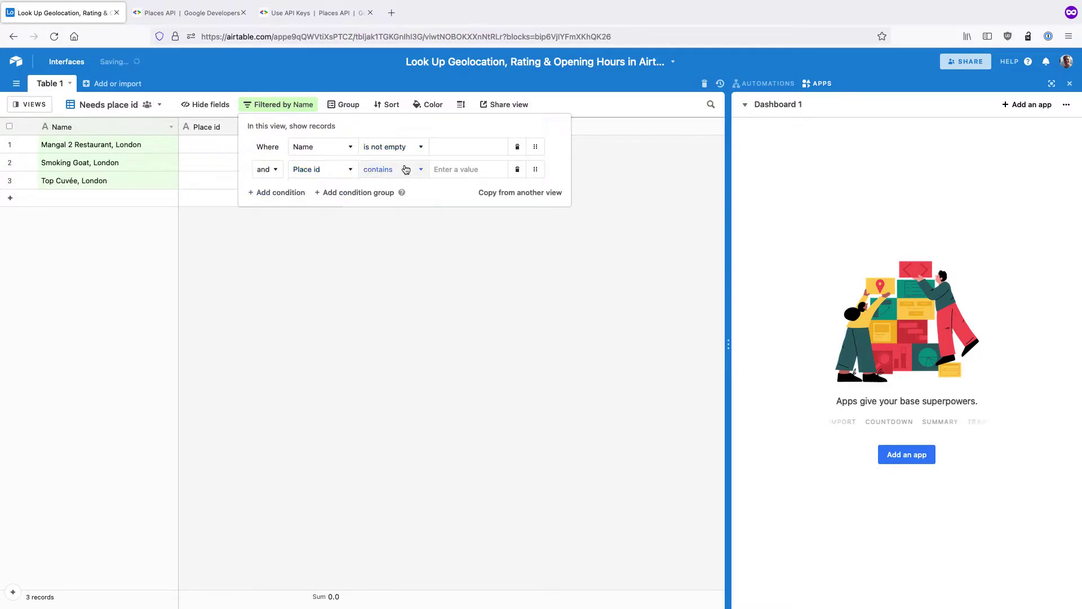
pyautogui.click(395, 169)
pyautogui.click(392, 281)
pyautogui.click(266, 249)
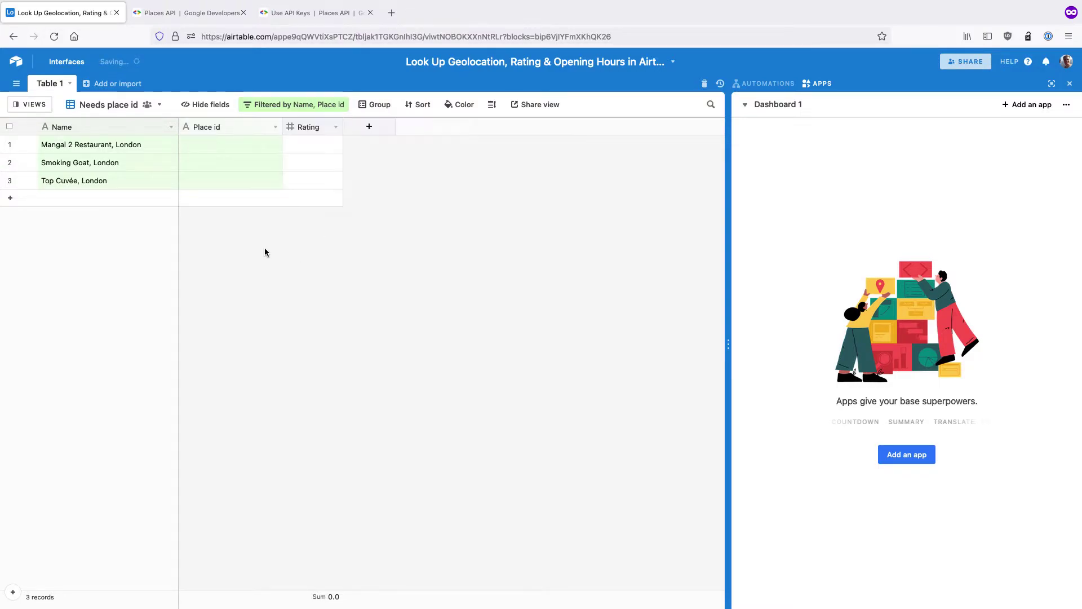
# Create another grid view named 'Needs rating'
pyautogui.click(30, 107)
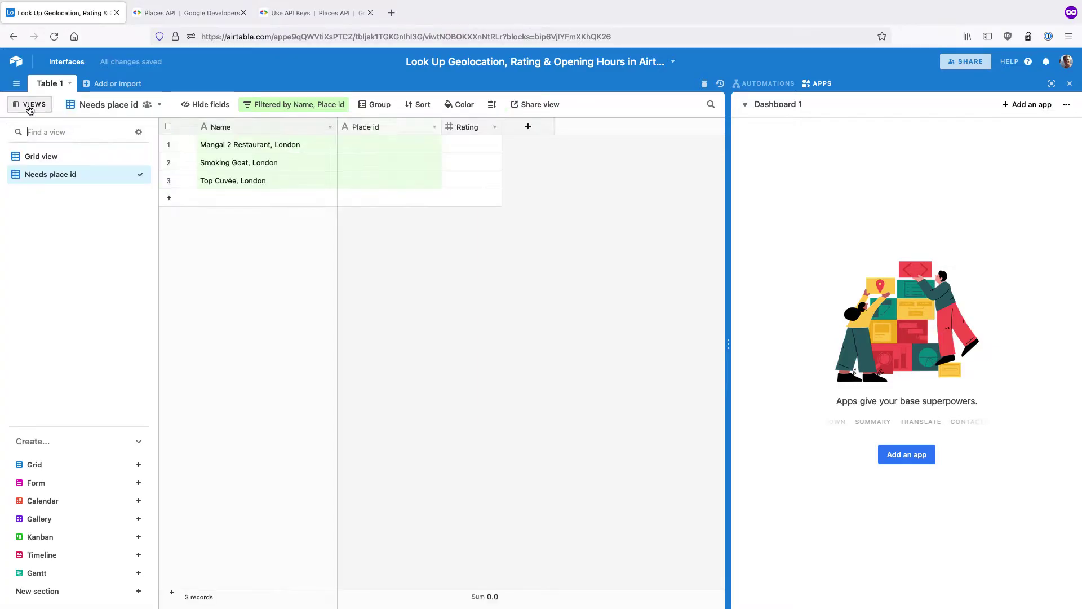
pyautogui.click(139, 466)
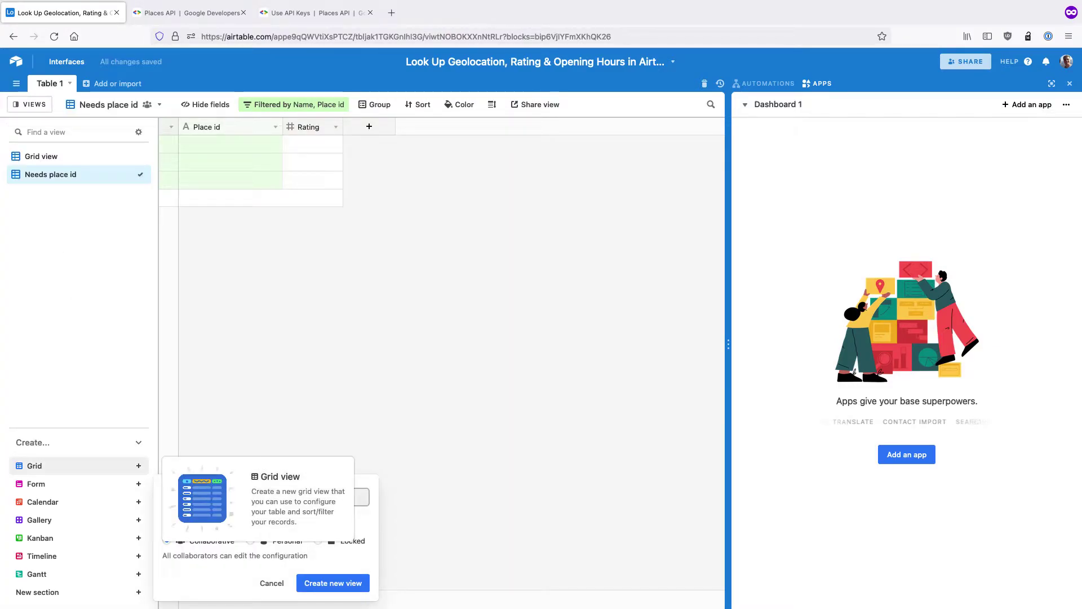
pyautogui.write('Needs rating')
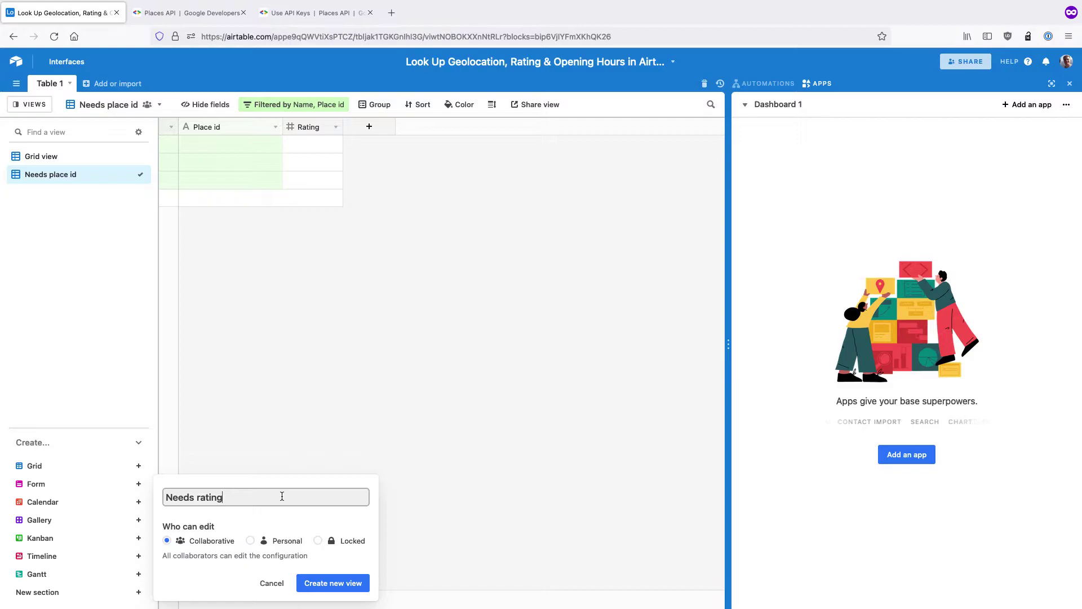
pyautogui.click(321, 584)
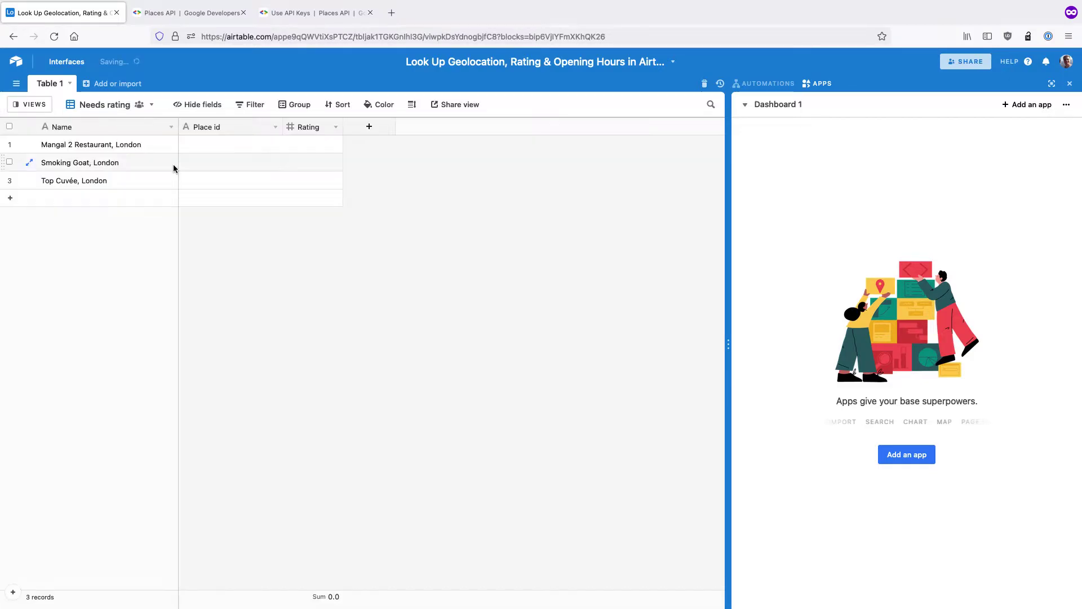
# Filter it to Place id is not empty and Rating is empty, then return to the Needs place id view
pyautogui.click(247, 106)
pyautogui.click(281, 148)
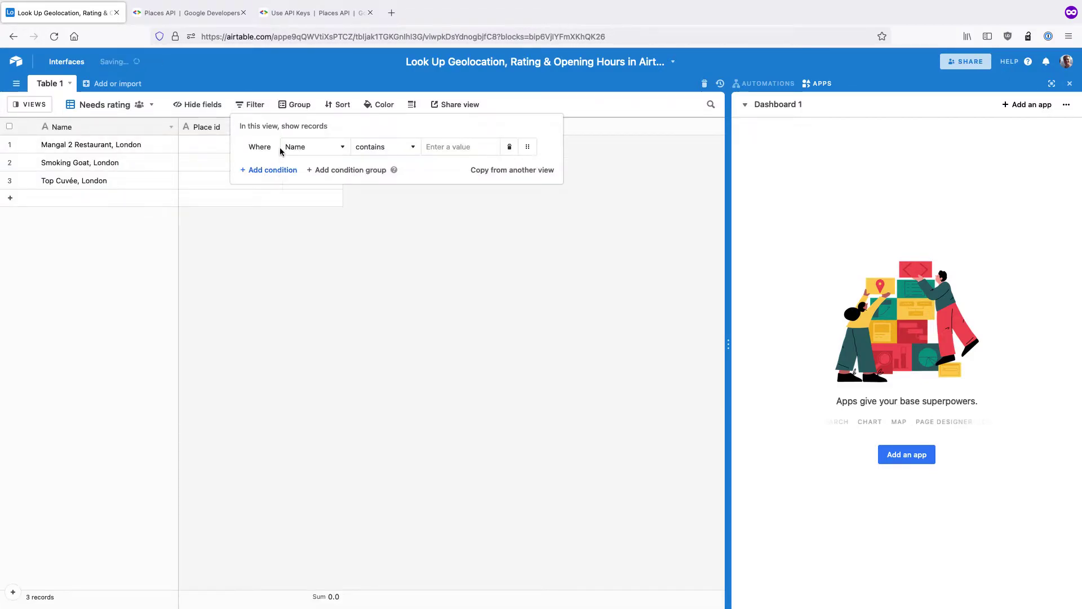
pyautogui.click(316, 148)
pyautogui.click(313, 202)
pyautogui.click(378, 146)
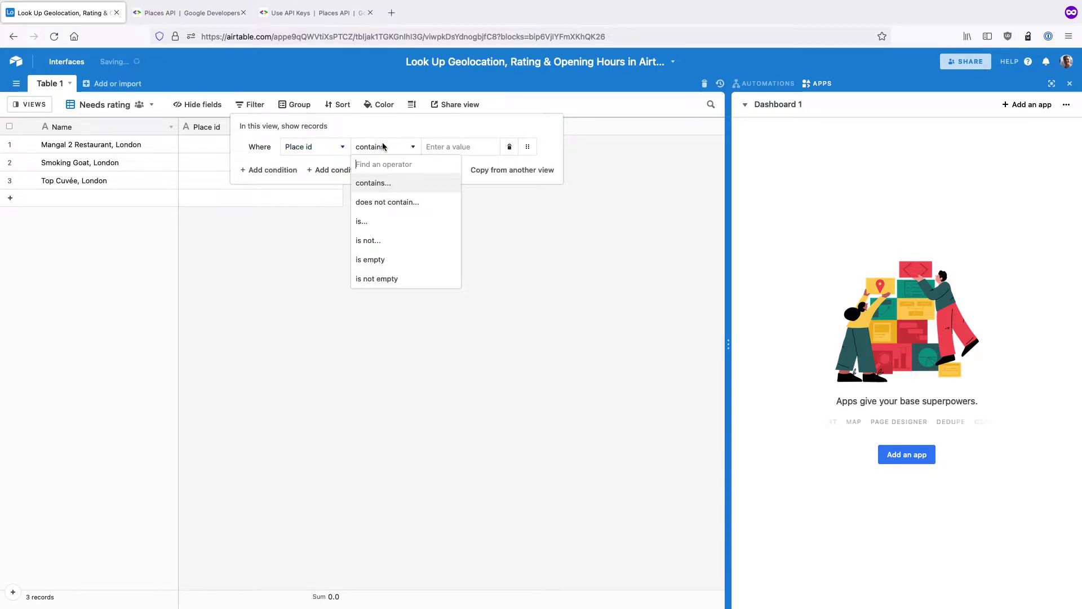
pyautogui.click(377, 277)
pyautogui.click(282, 171)
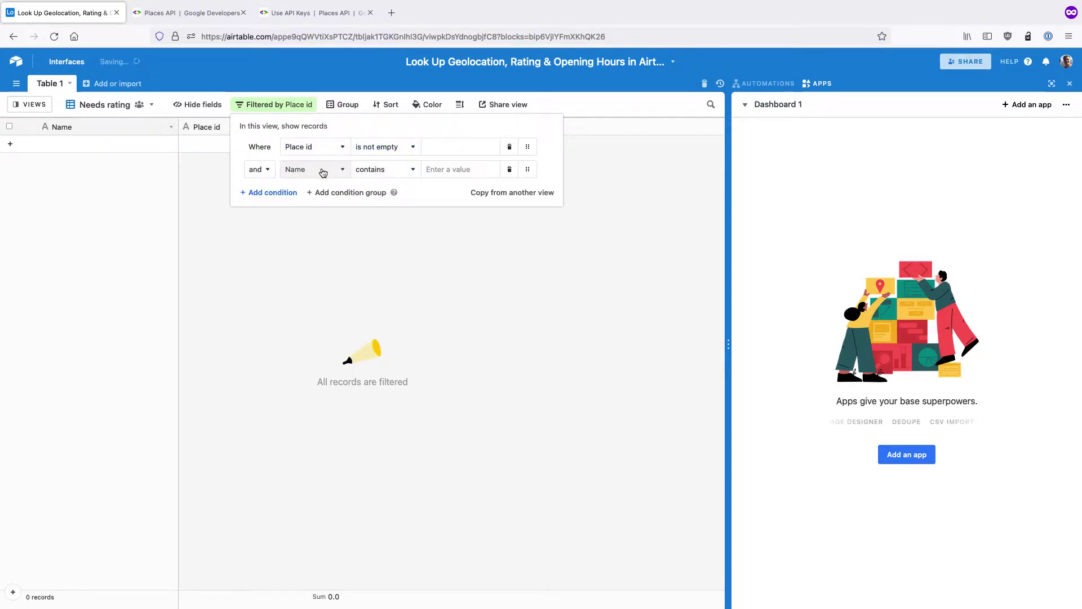
pyautogui.click(320, 169)
pyautogui.click(313, 242)
pyautogui.click(394, 172)
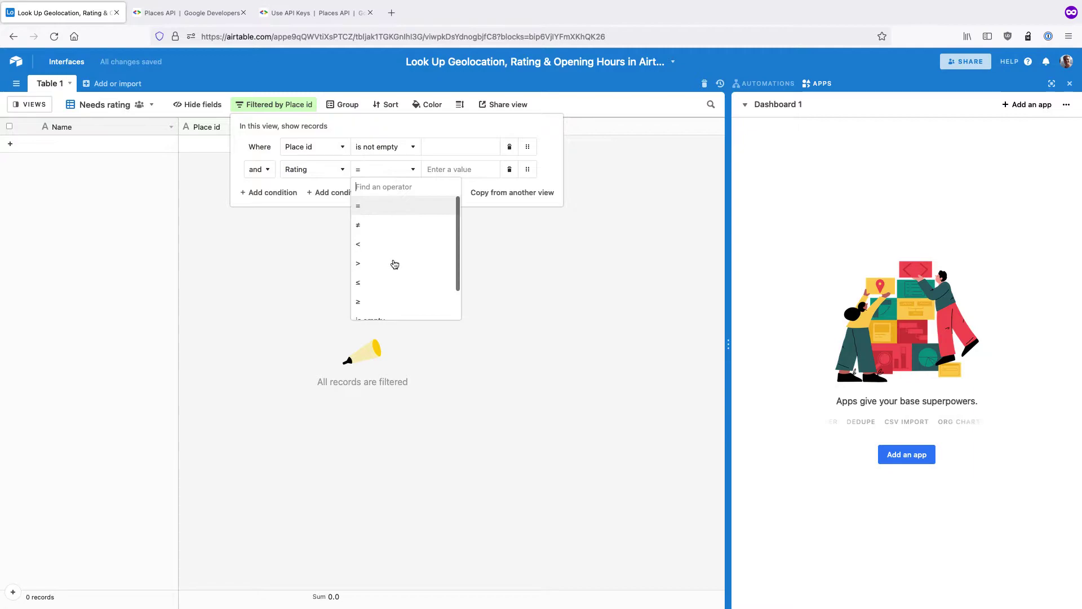
pyautogui.scroll(-3, 394, 265)
pyautogui.click(393, 291)
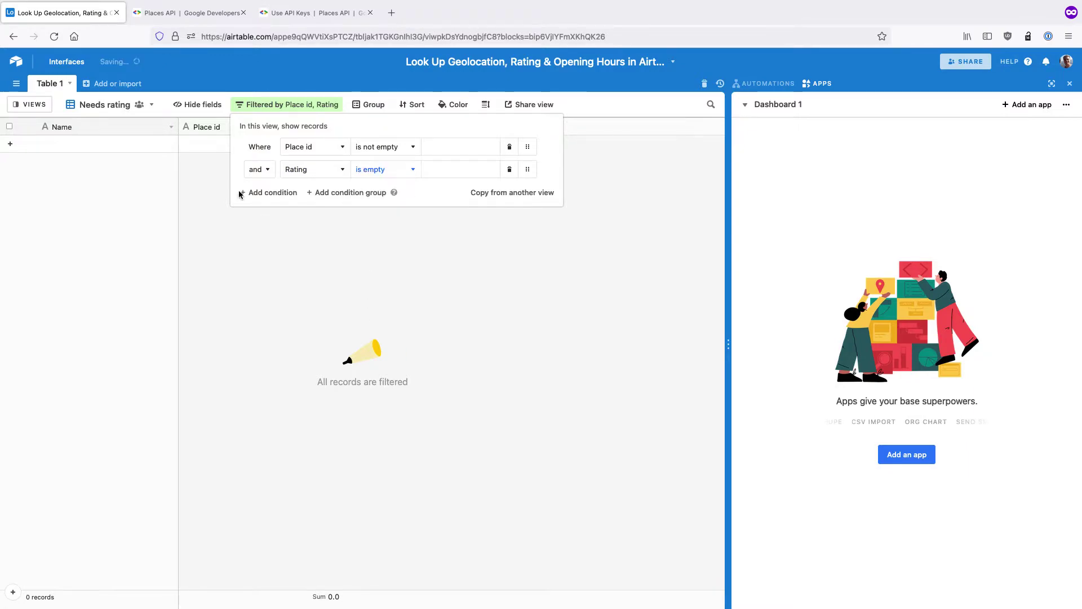
pyautogui.click(181, 210)
pyautogui.click(32, 104)
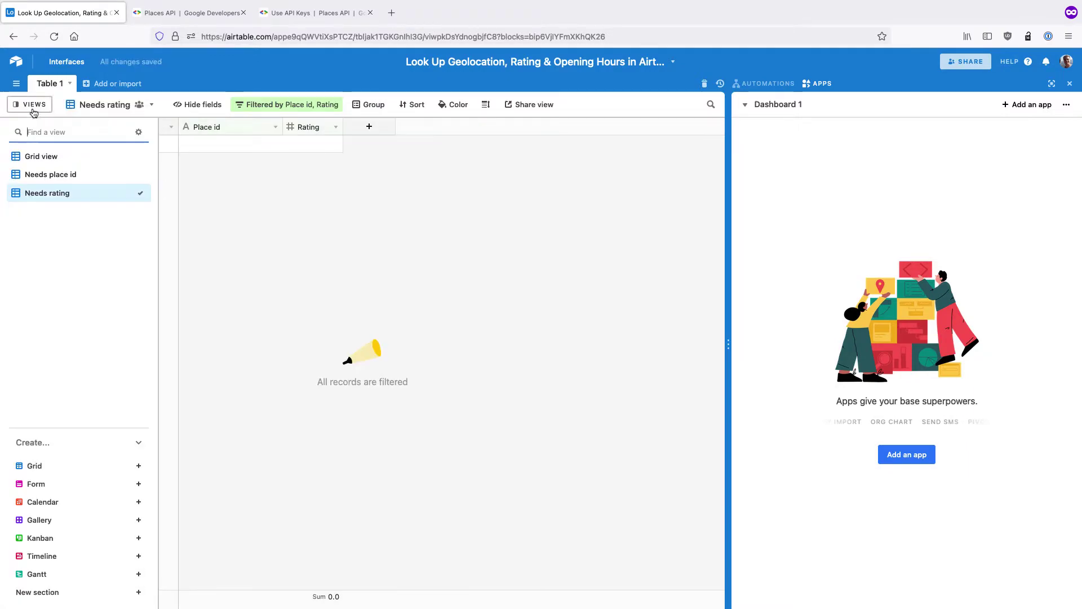
pyautogui.click(37, 175)
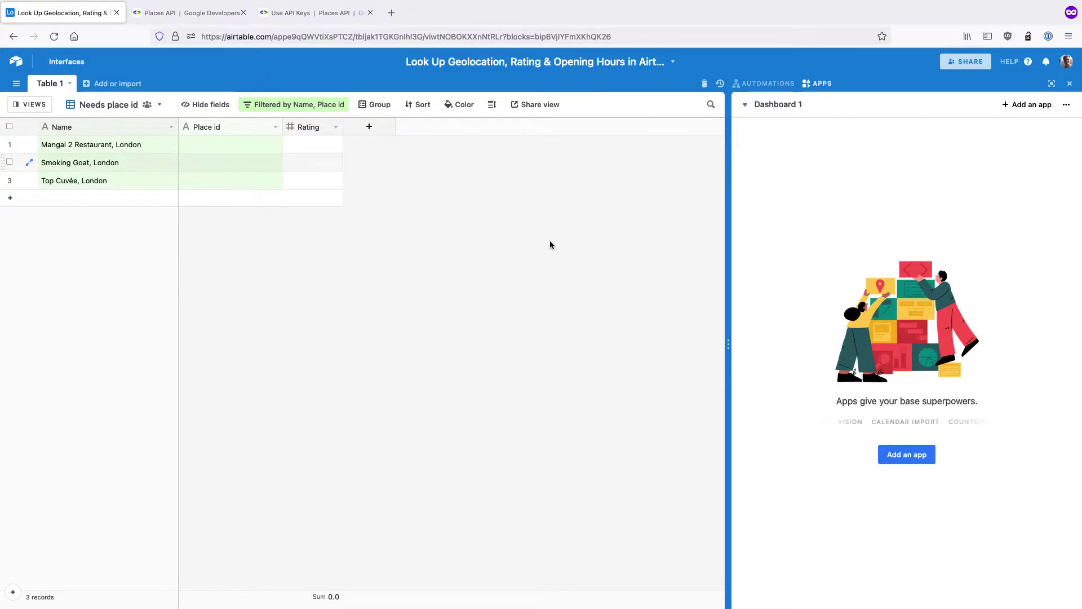
# Add the Data Fetcher app to the base from the marketplace and sign in to an existing account
pyautogui.click(900, 453)
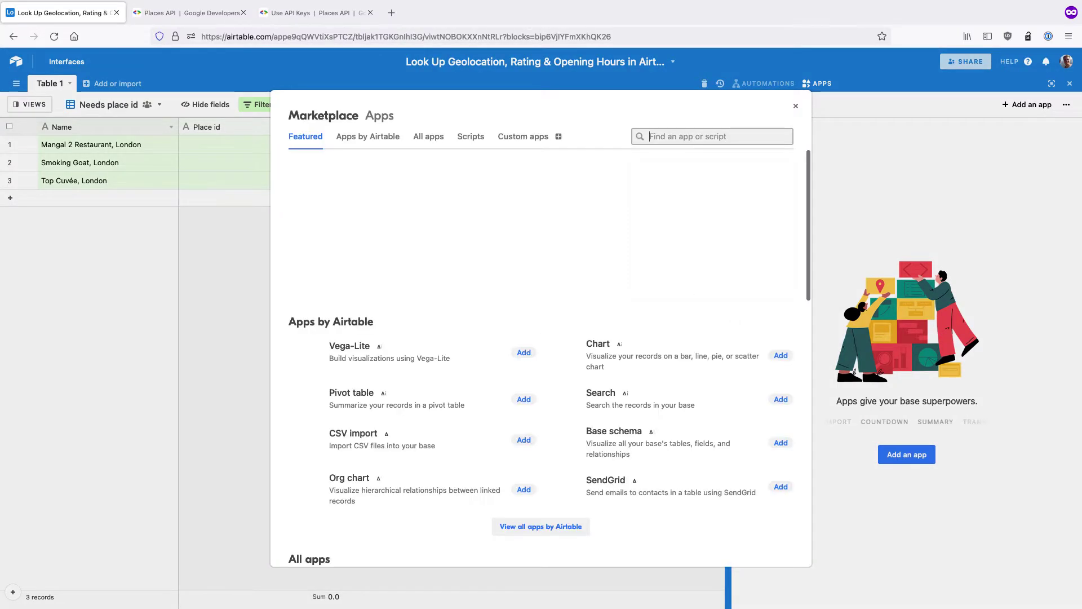
pyautogui.write('fetch')
pyautogui.click(526, 197)
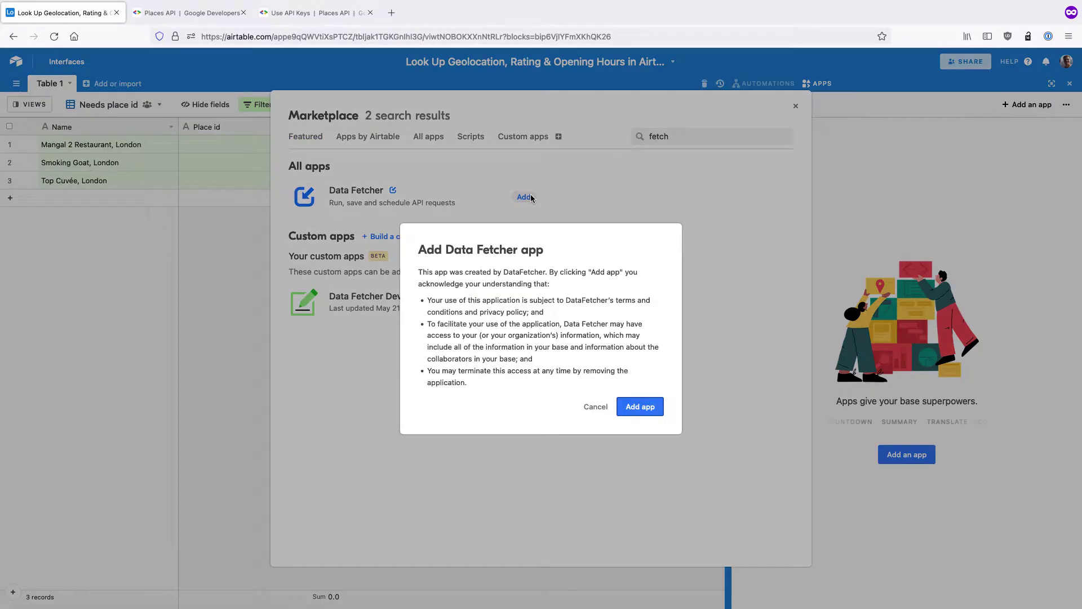
pyautogui.click(648, 404)
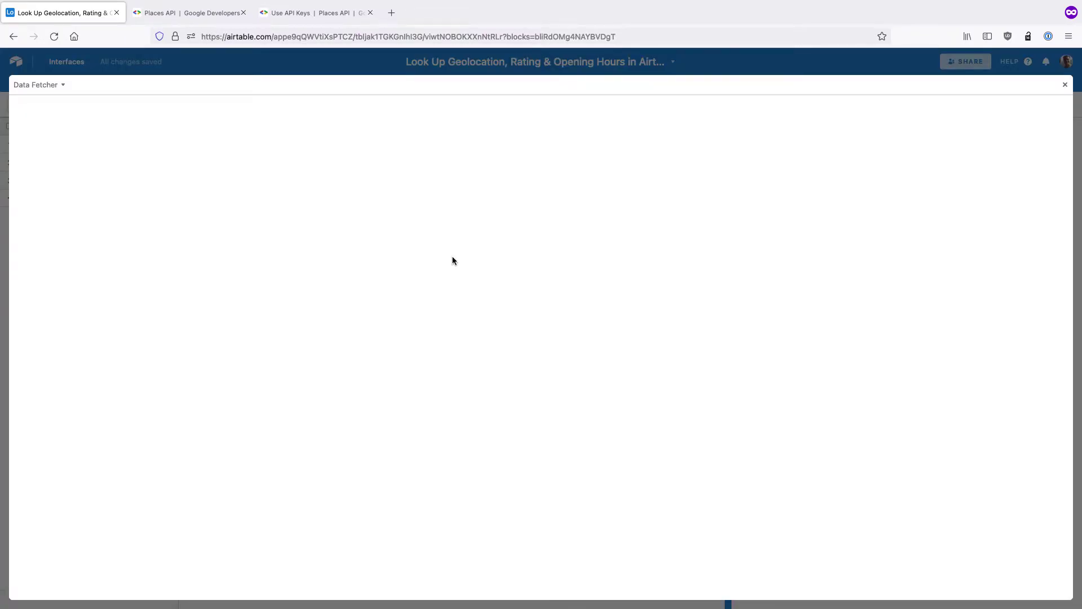
pyautogui.click(219, 573)
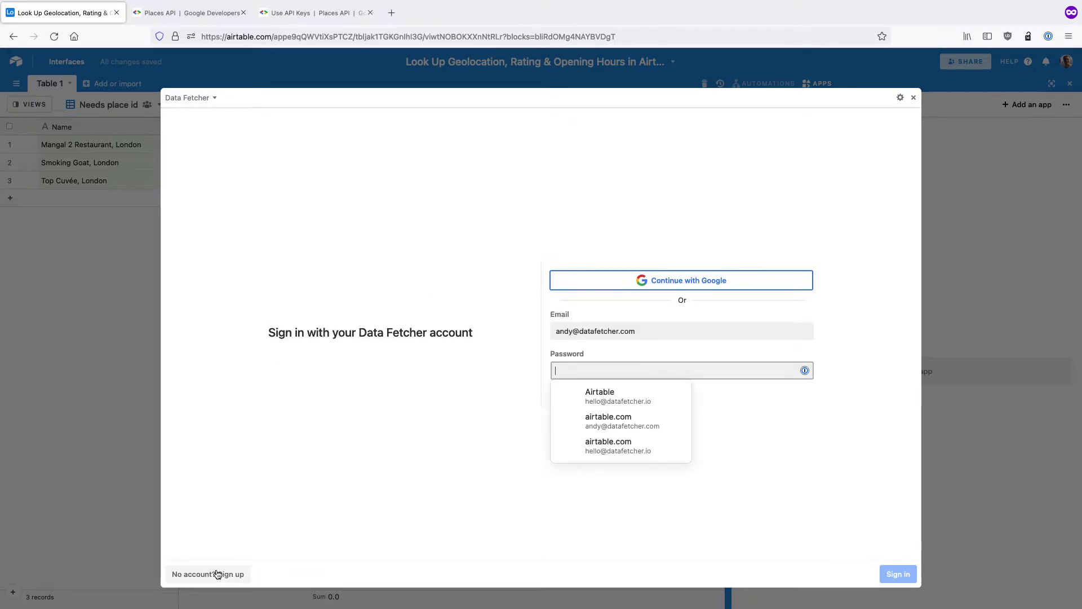
pyautogui.press('Return')
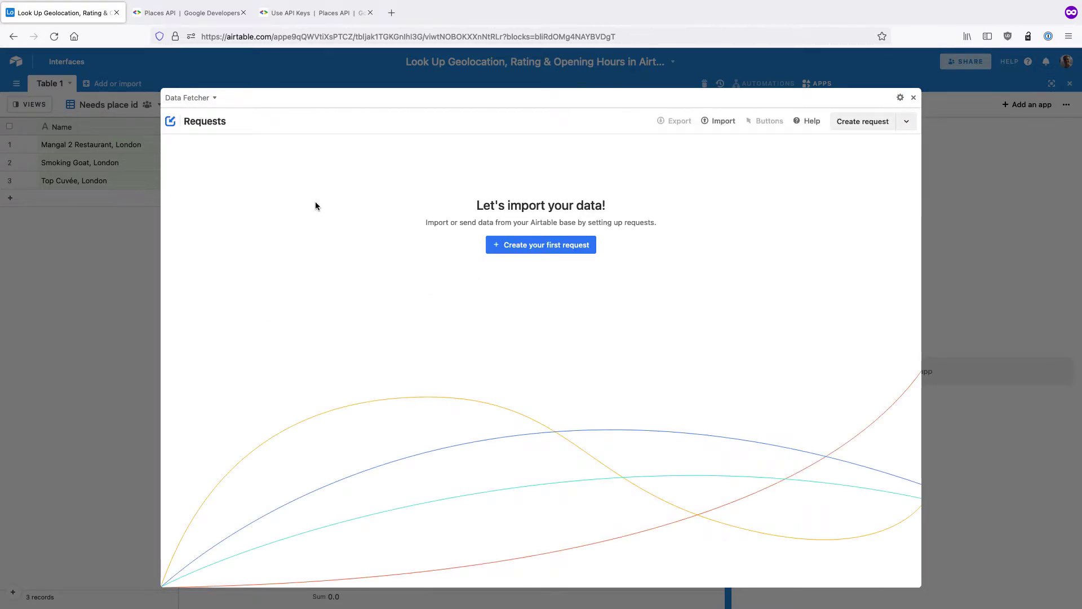
# Start the first request with Google Maps as its application, then view the Places API setup docs
pyautogui.click(526, 249)
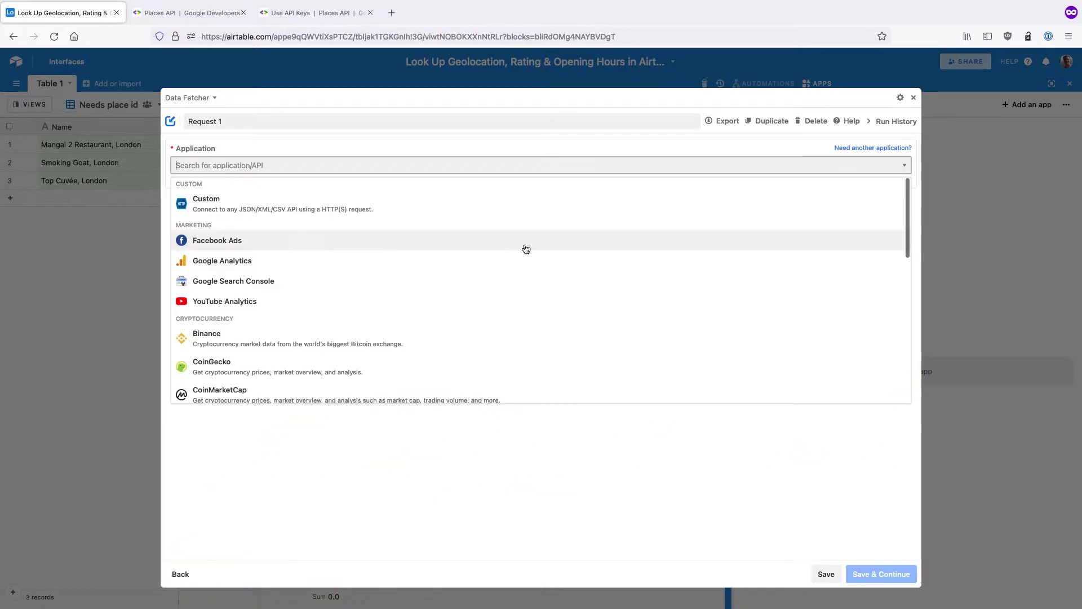
pyautogui.write('mao')
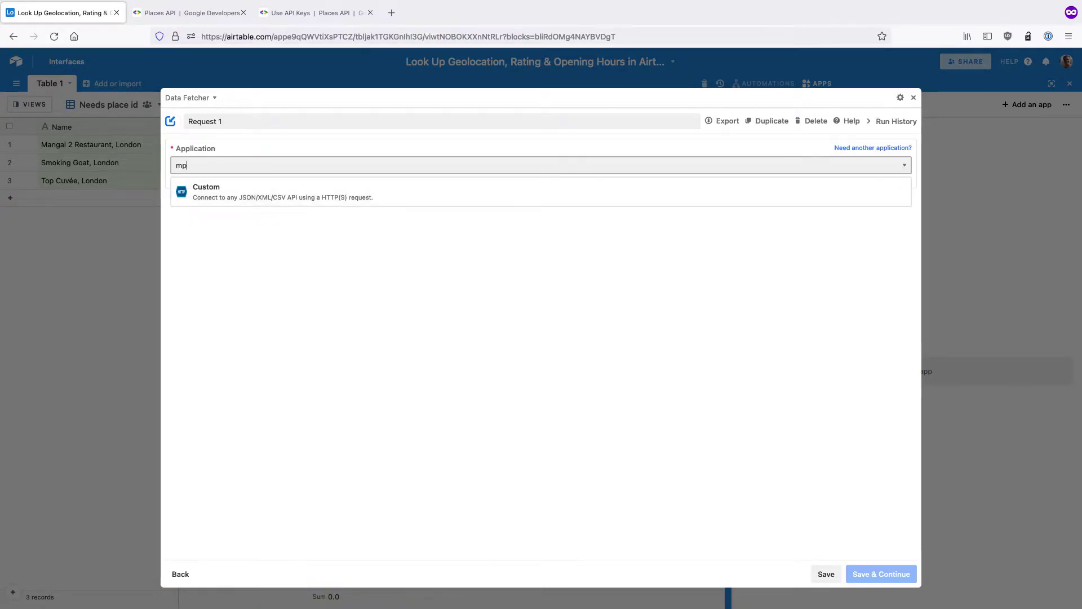
pyautogui.press('BackSpace')
pyautogui.write('p')
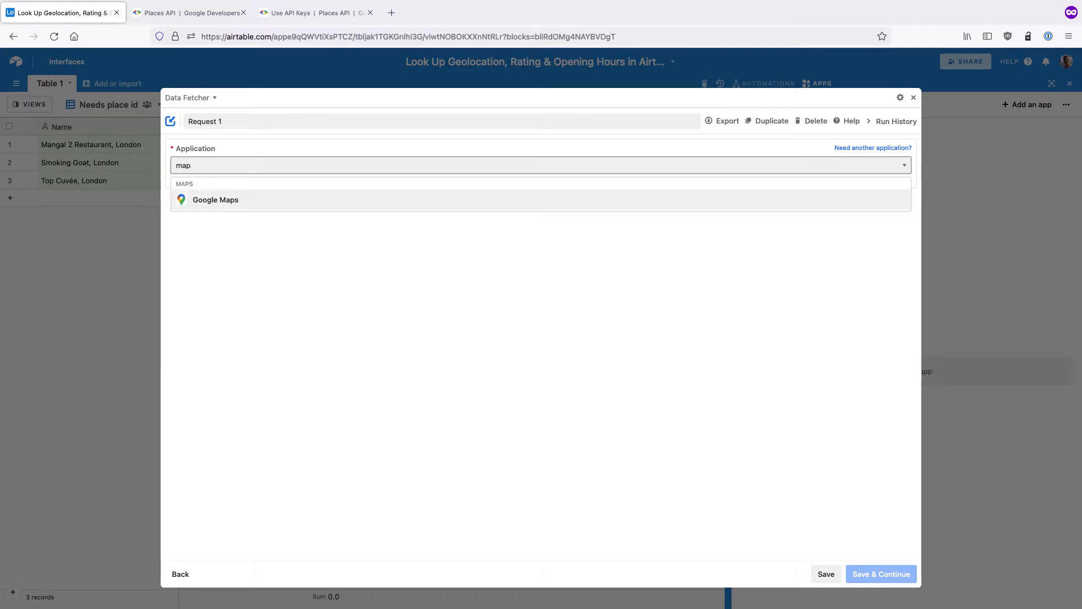
pyautogui.press('BackSpace')
pyautogui.press('BackSpace')
pyautogui.press('BackSpace')
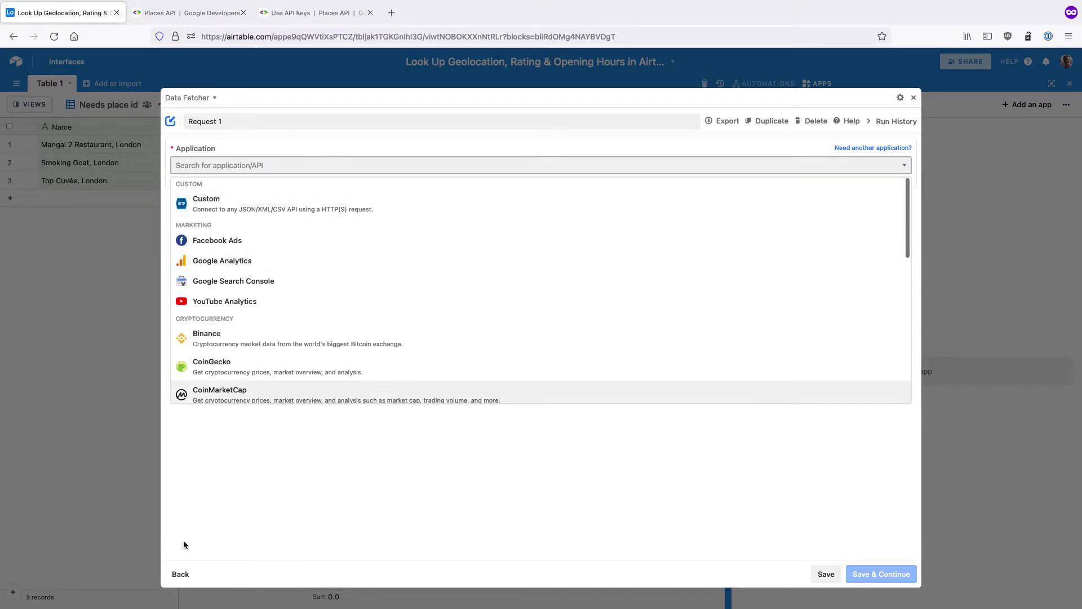
pyautogui.click(179, 573)
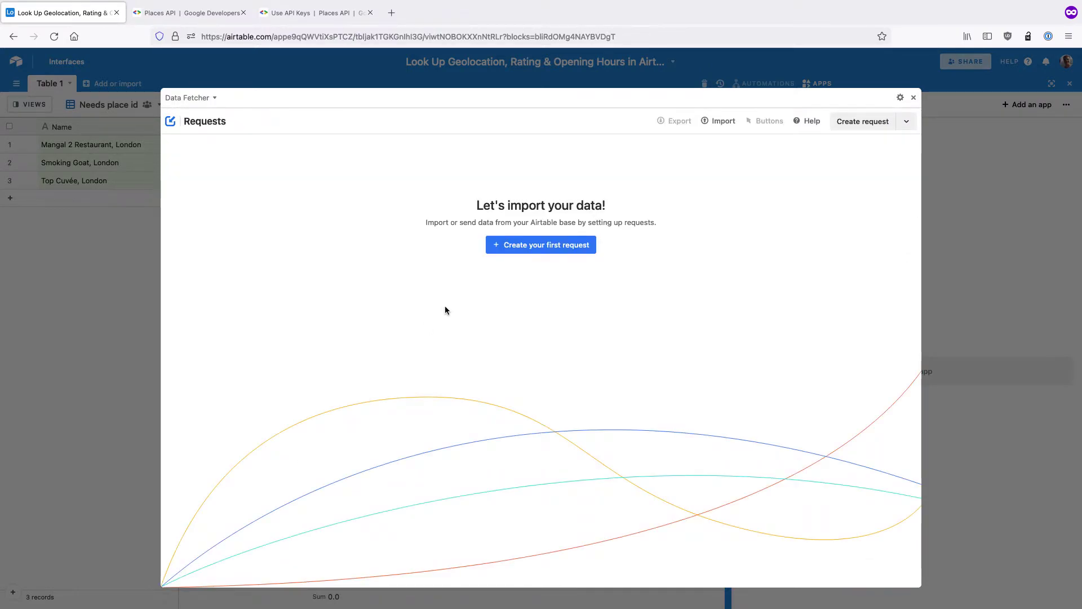
pyautogui.click(546, 245)
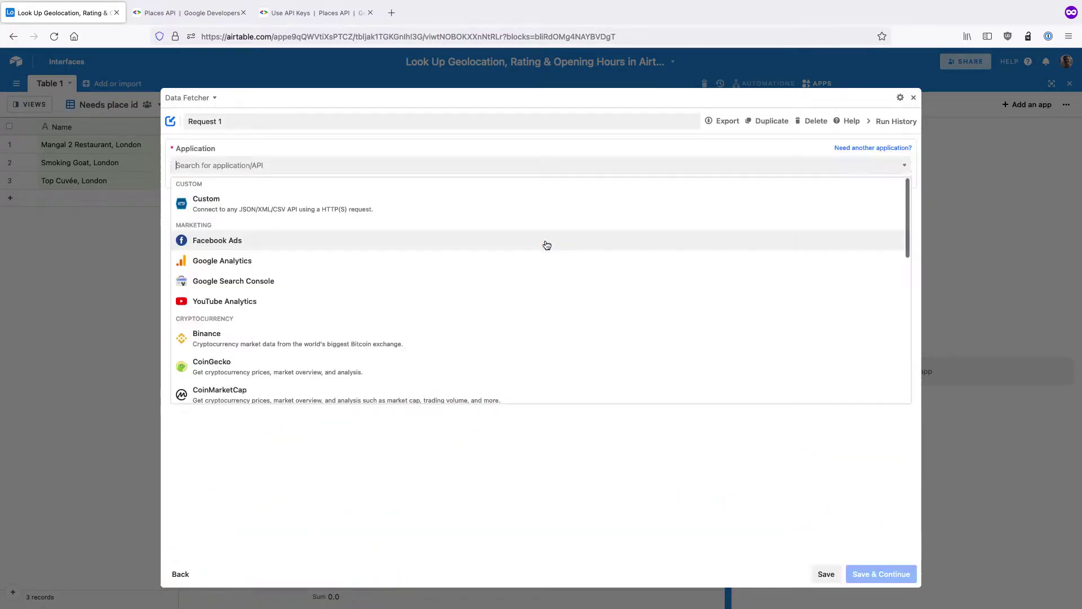
pyautogui.write('maps')
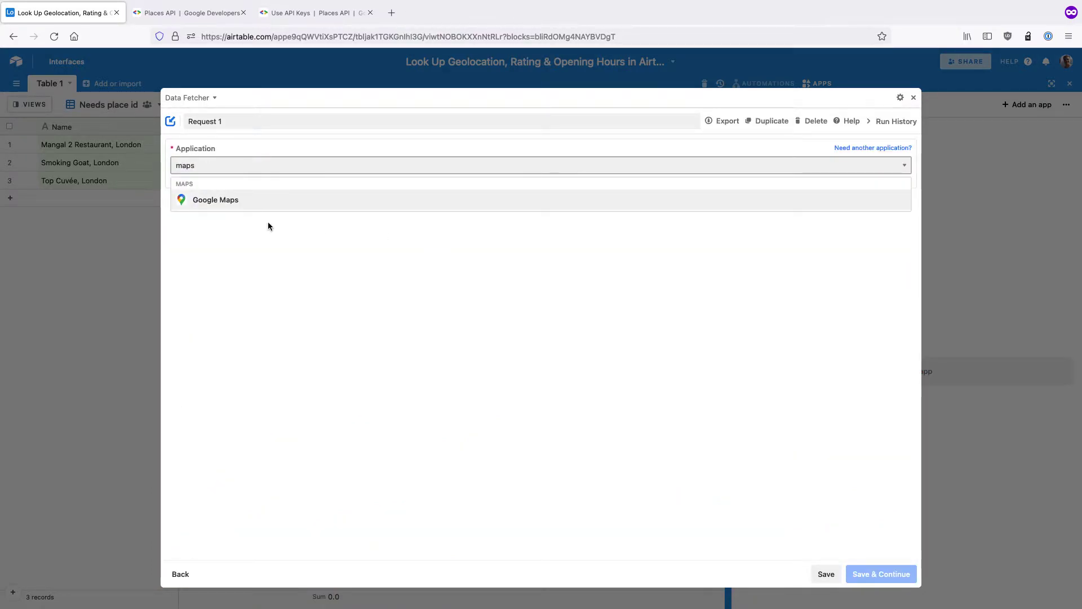
pyautogui.click(221, 200)
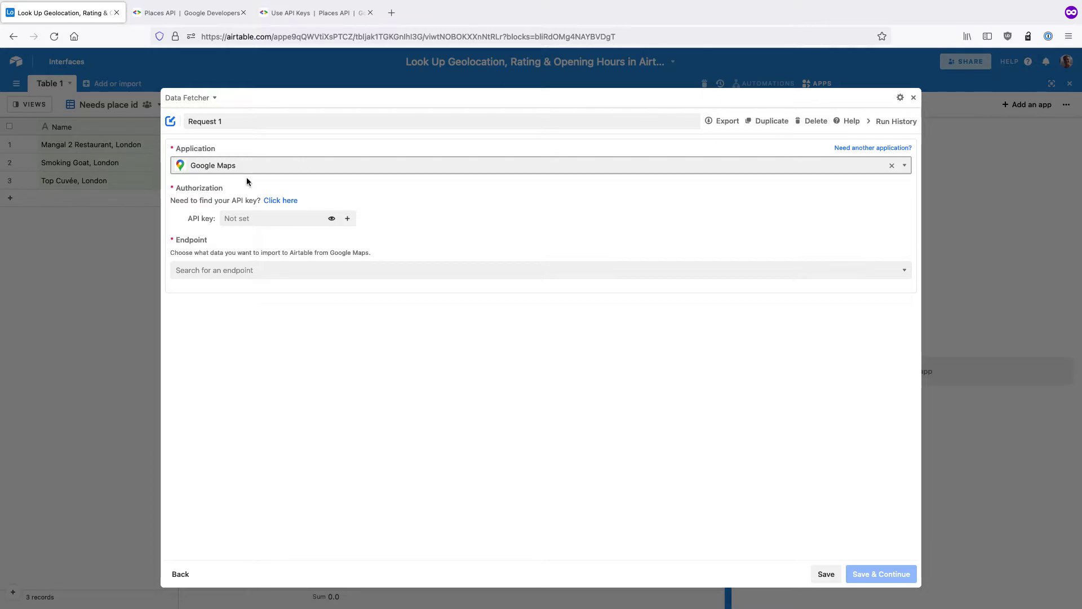
pyautogui.click(192, 13)
# Name the new Google Cloud project 'Demo 2' and create it
pyautogui.scroll(5, 313, 268)
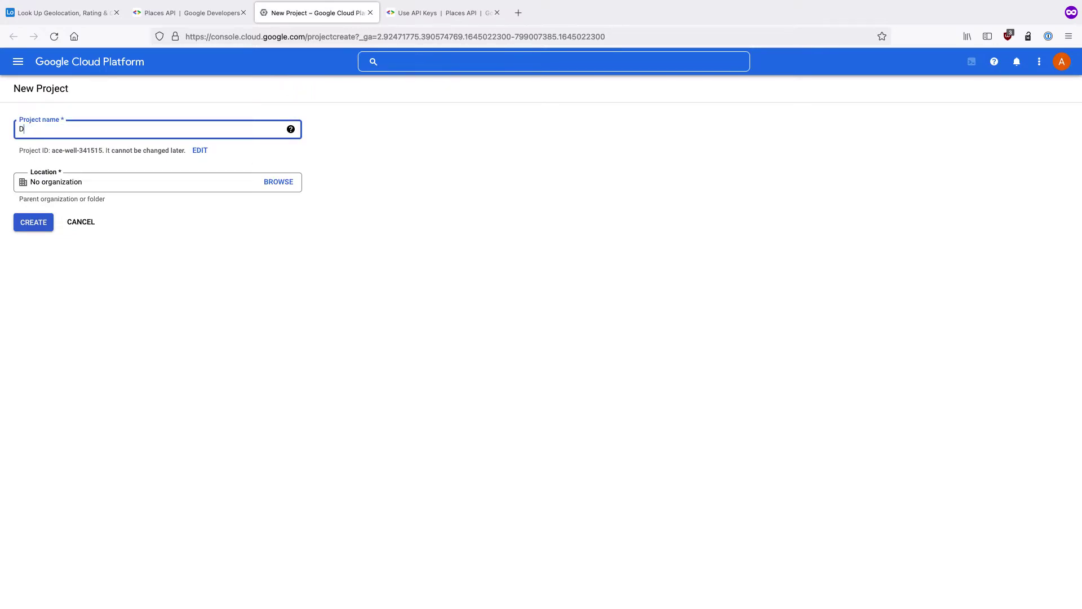
pyautogui.write('2')
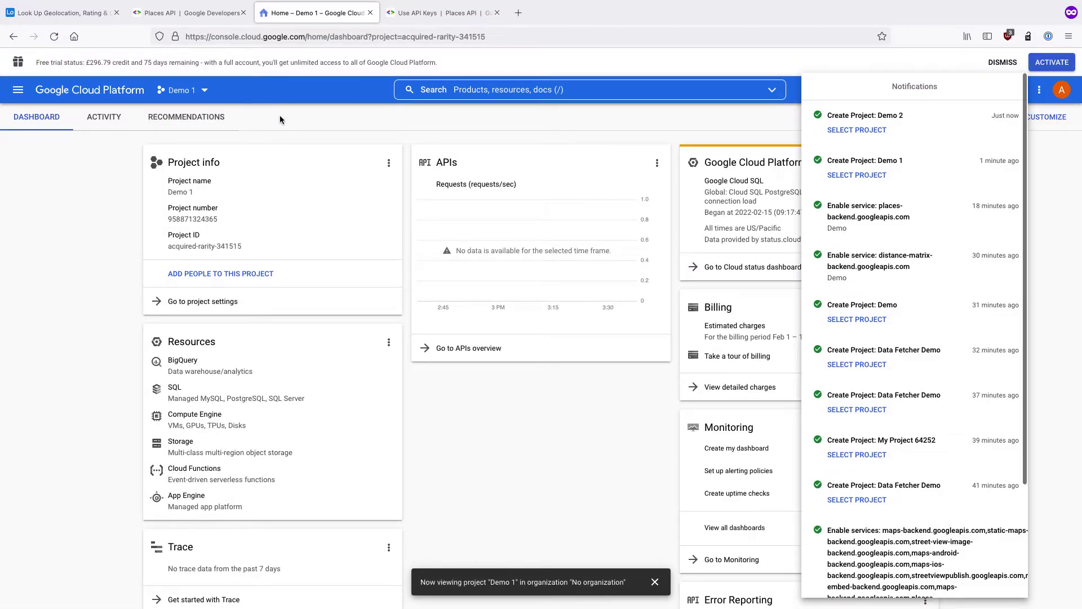
# Open billing for the Demo 2 project and check its £296.79 remaining credit
pyautogui.moveTo(200, 20)
pyautogui.click(194, 51)
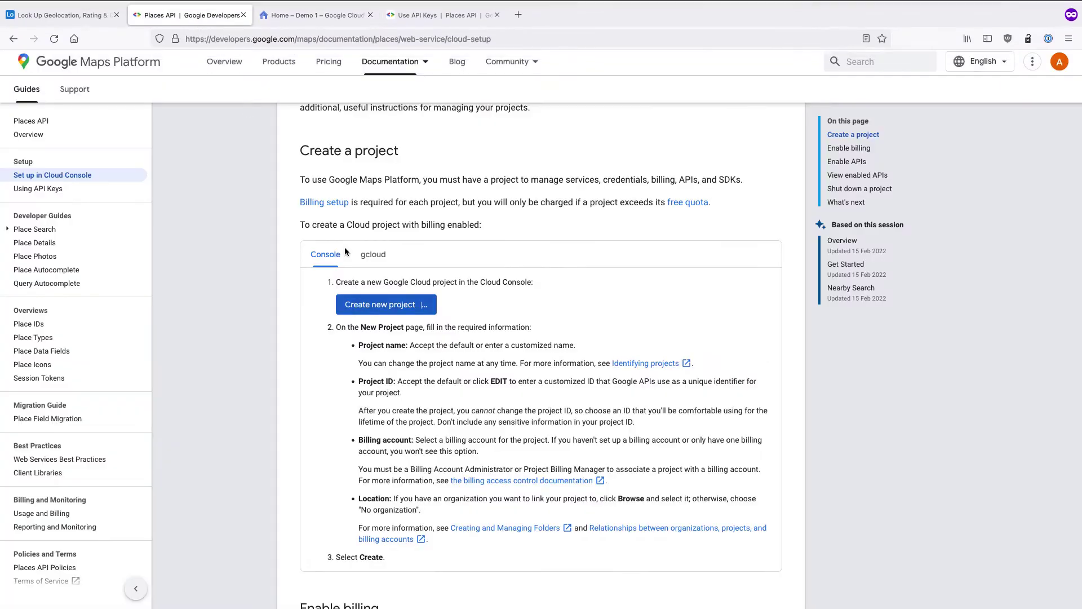
pyautogui.scroll(-10, 345, 250)
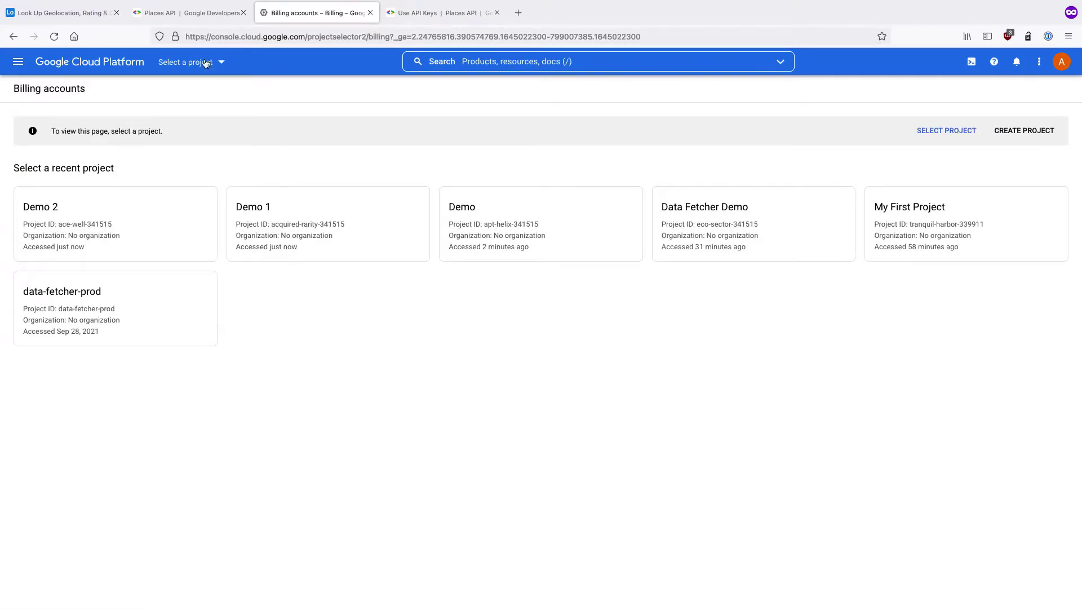
pyautogui.click(111, 226)
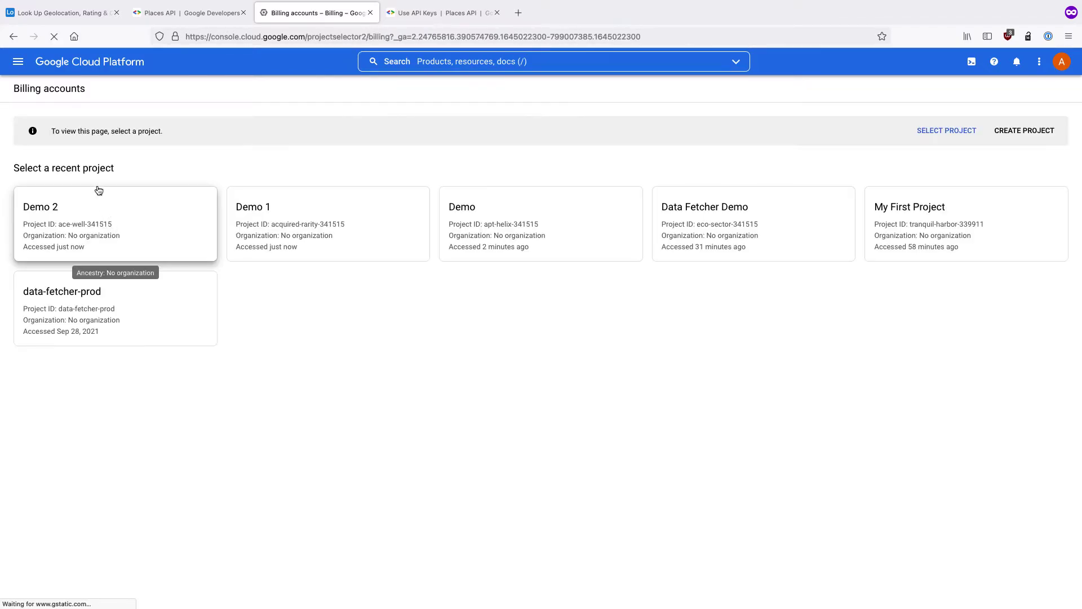
pyautogui.click(97, 185)
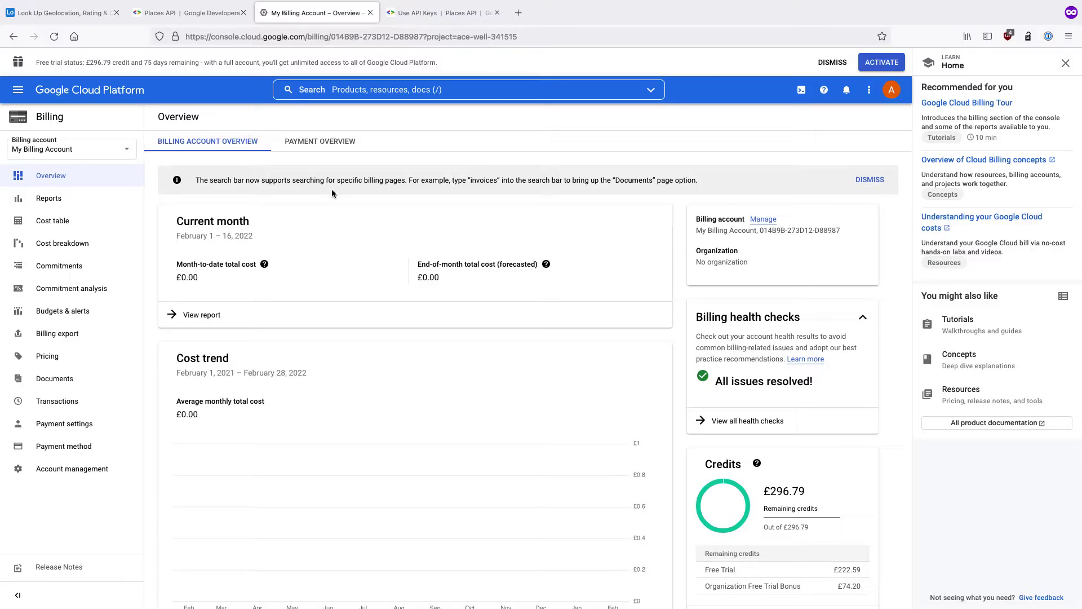
pyautogui.scroll(-1, 331, 193)
pyautogui.scroll(-1, 331, 192)
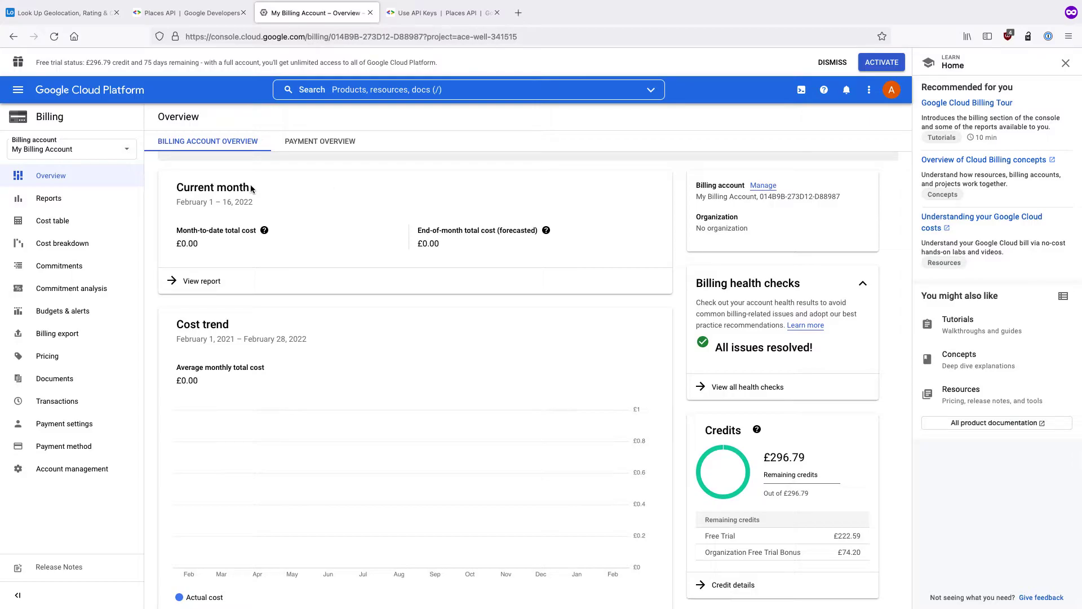
pyautogui.click(178, 19)
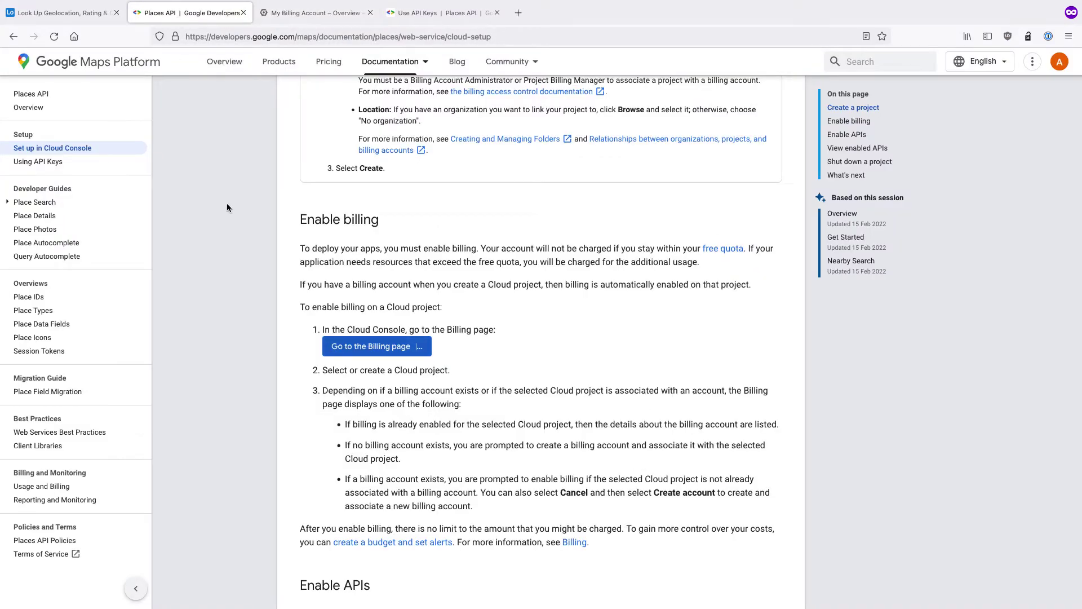
# Go to the Enable APIs section and open the Places API page in the Cloud console
pyautogui.scroll(-4, 226, 208)
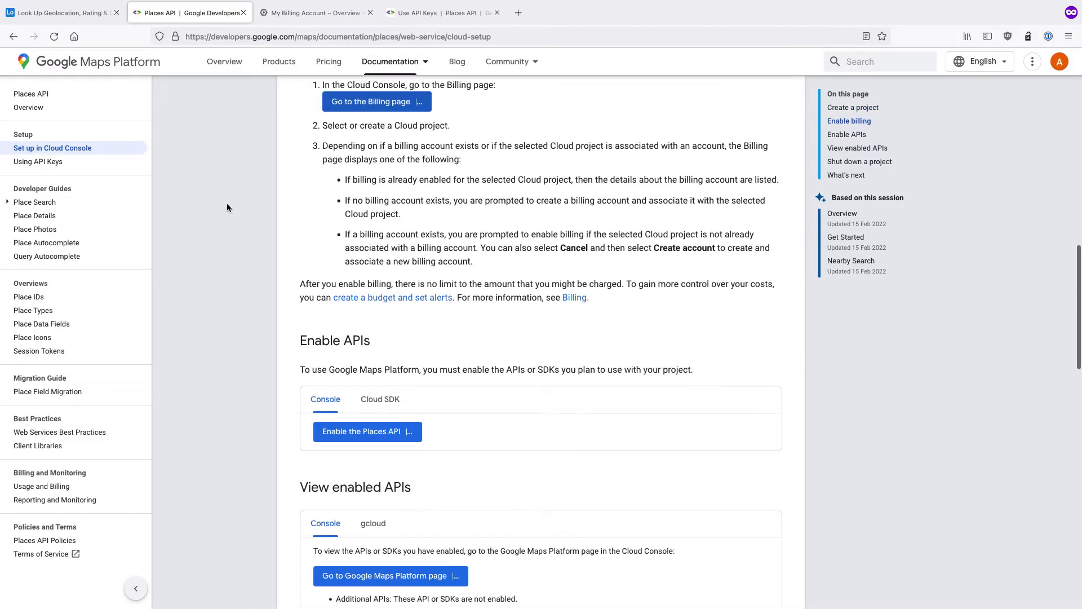
pyautogui.click(363, 432)
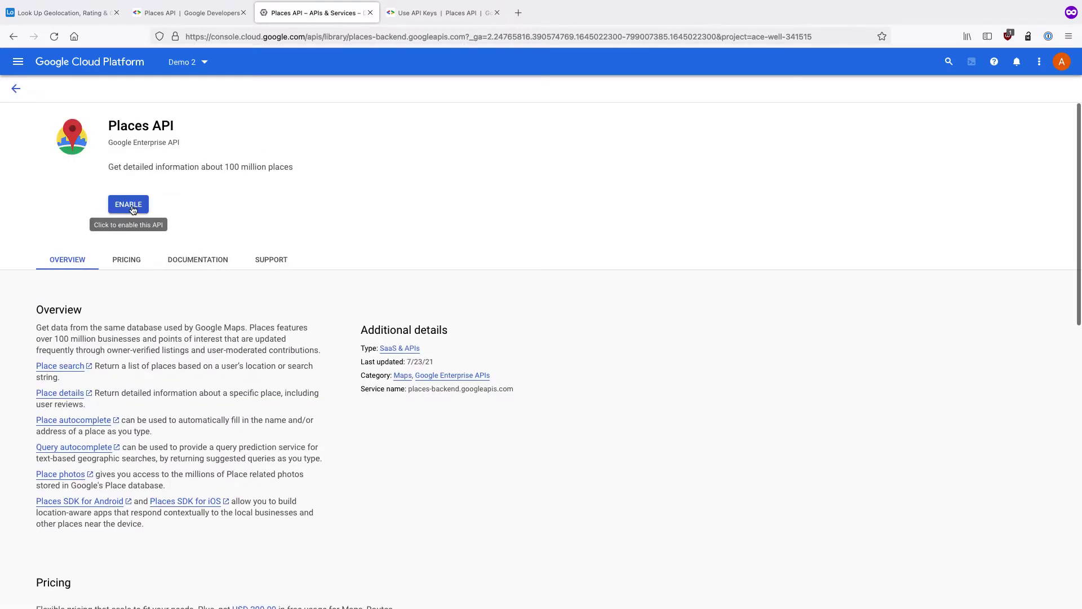
# Enable the Places API for Demo 2 and copy the generated API key
pyautogui.click(133, 210)
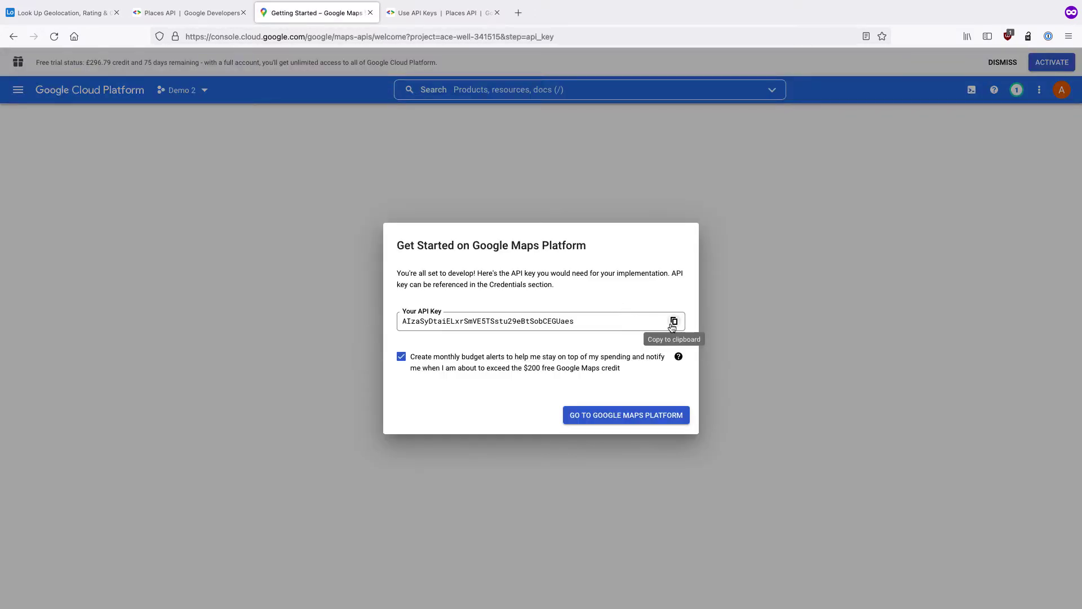
pyautogui.click(674, 321)
# Give the request the API key, the Find-a-place endpoint and the name 'Fetch Place id', then save
pyautogui.click(67, 15)
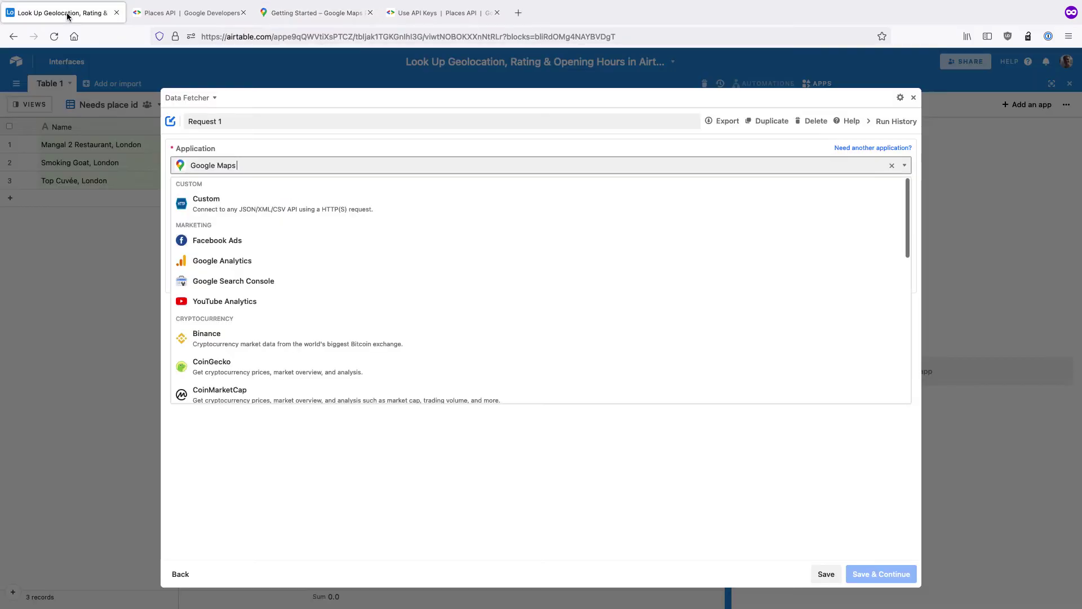
pyautogui.click(256, 147)
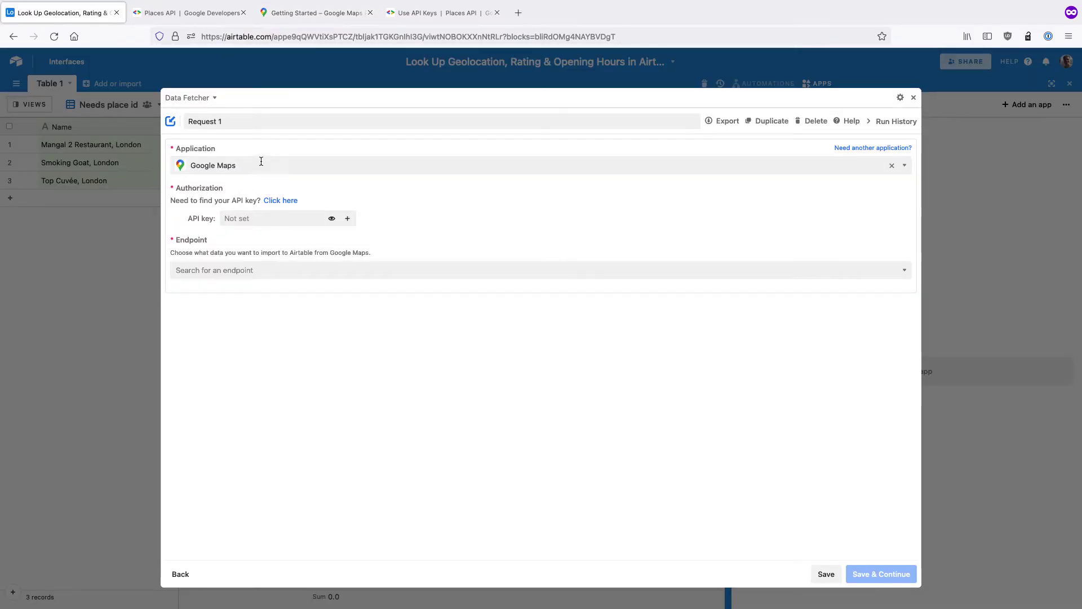
pyautogui.click(231, 217)
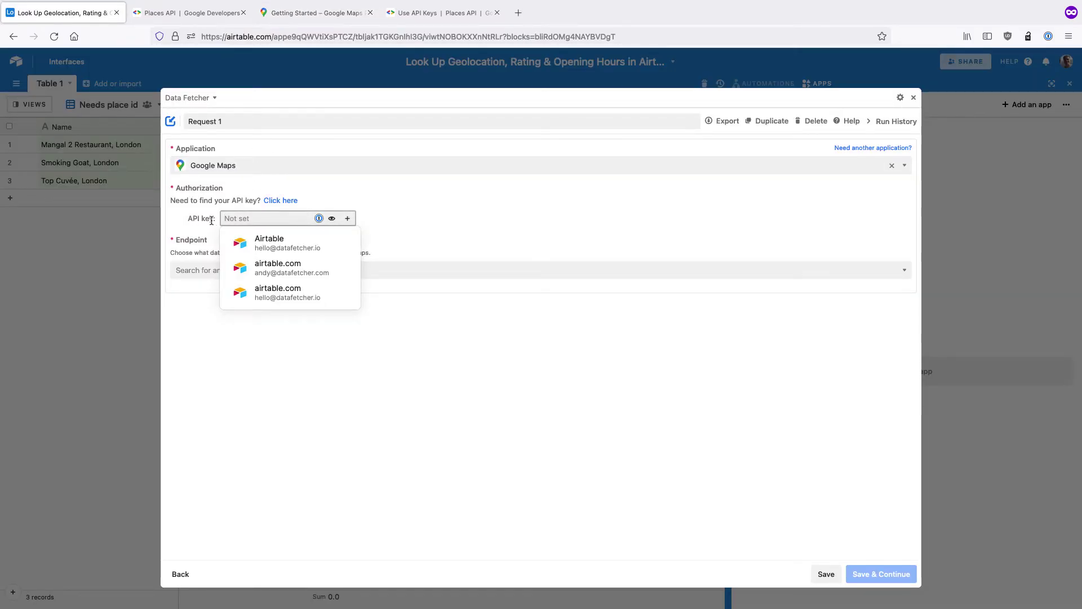
pyautogui.press('super+v')
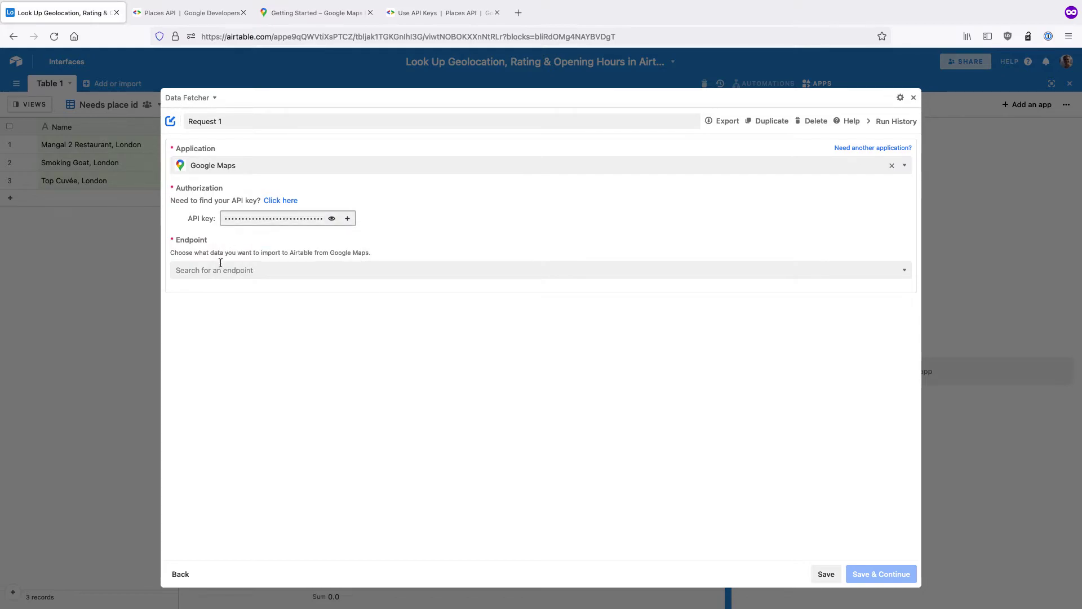
pyautogui.click(218, 268)
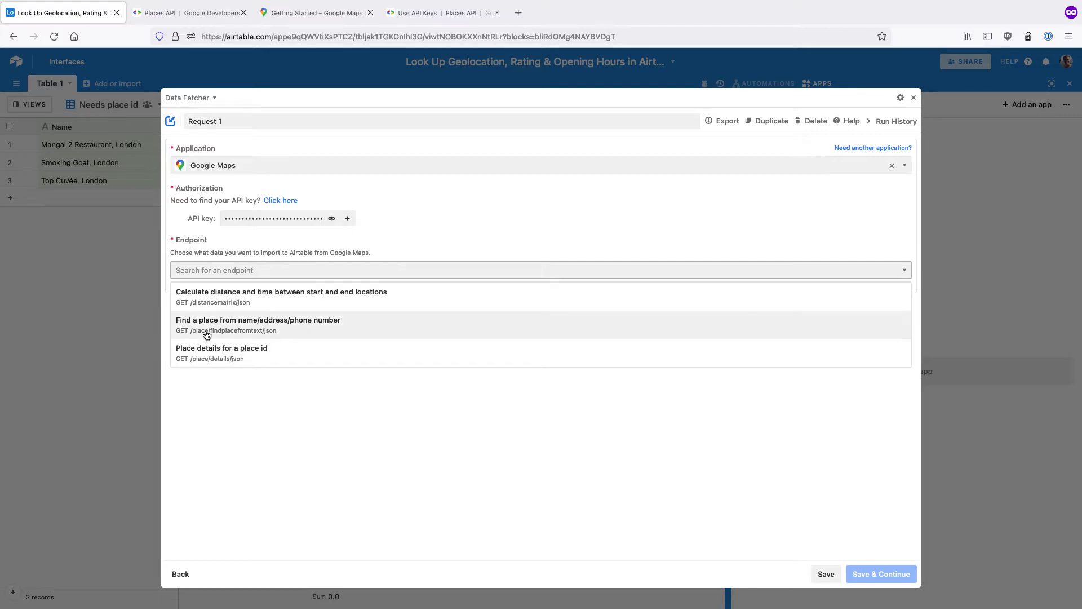
pyautogui.click(319, 325)
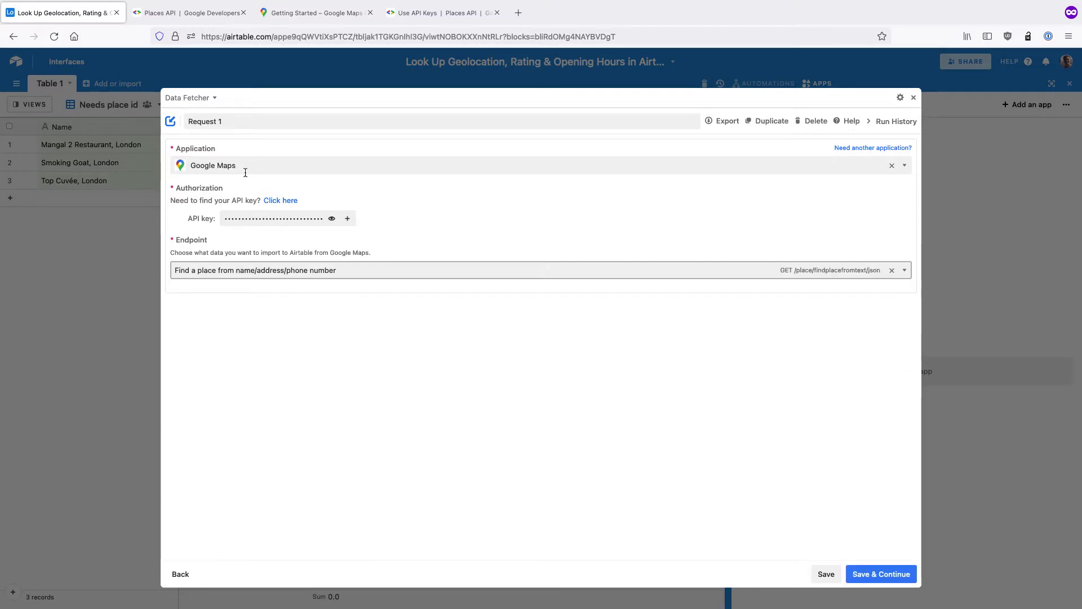
pyautogui.click(231, 125)
pyautogui.write('Fetch')
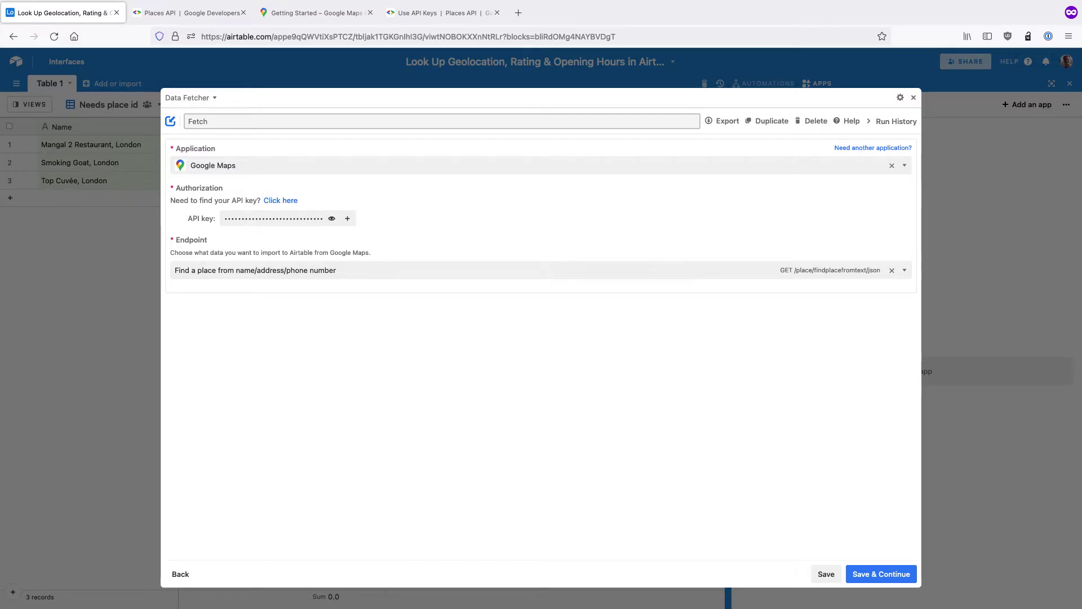
pyautogui.write(' Place id')
pyautogui.click(882, 574)
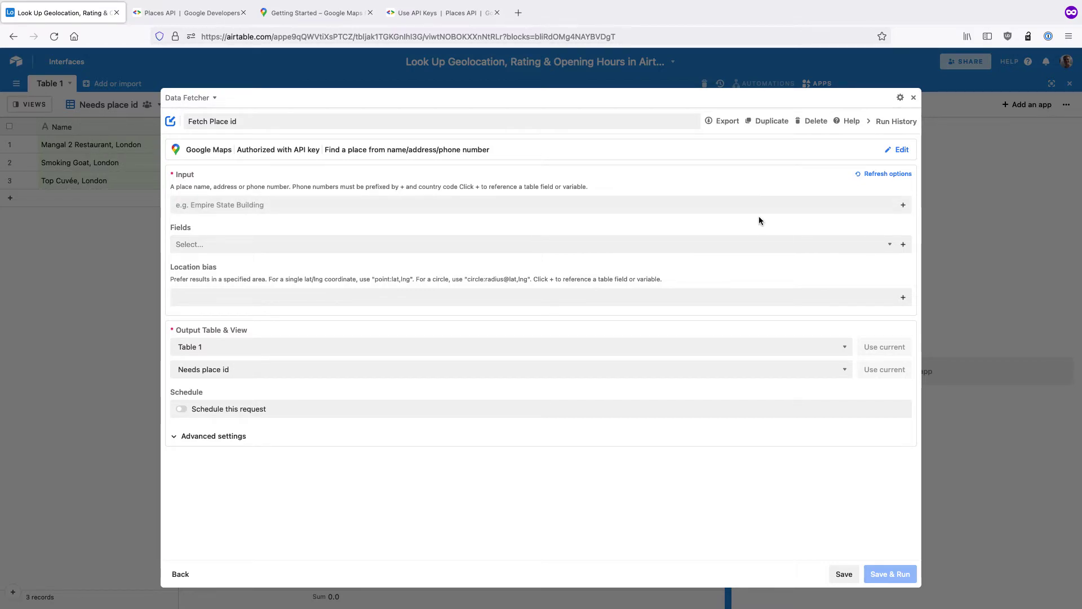
# Use Table 1's Name field as the request input and return only the Place id field
pyautogui.click(904, 206)
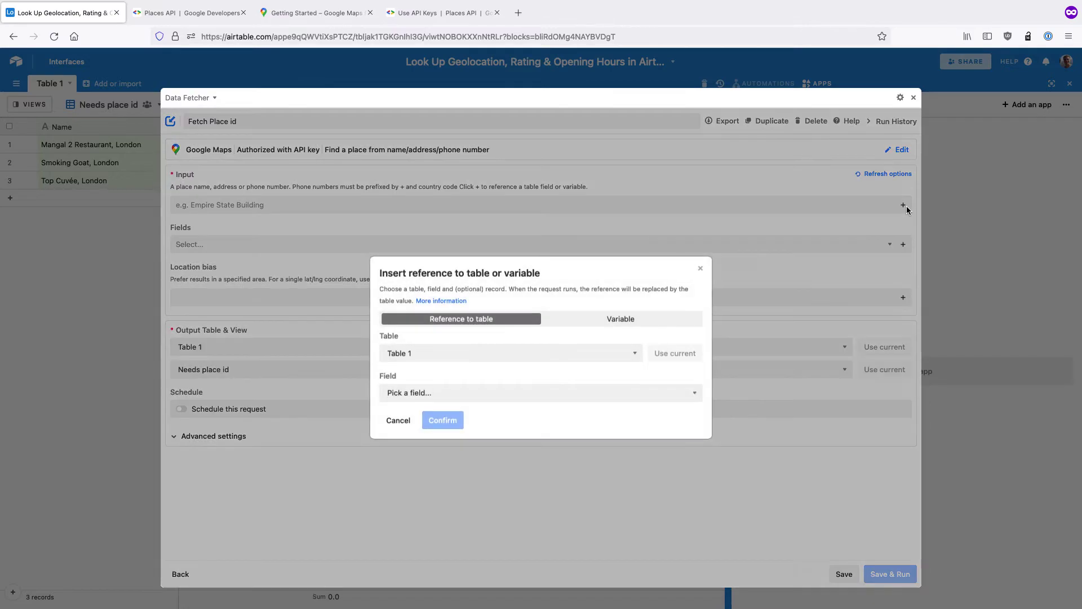
pyautogui.click(419, 393)
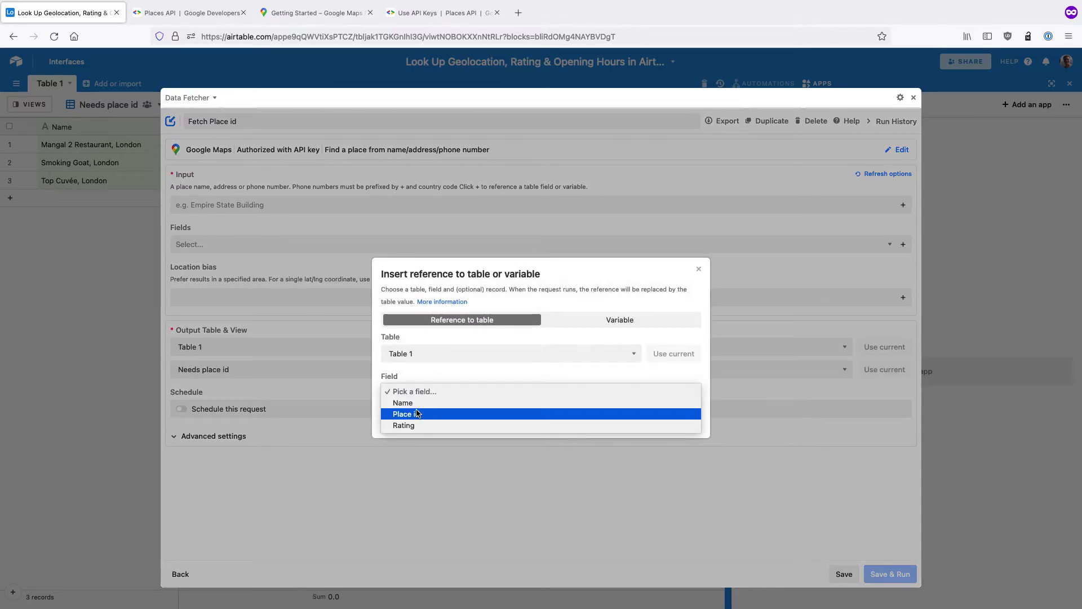
pyautogui.click(417, 404)
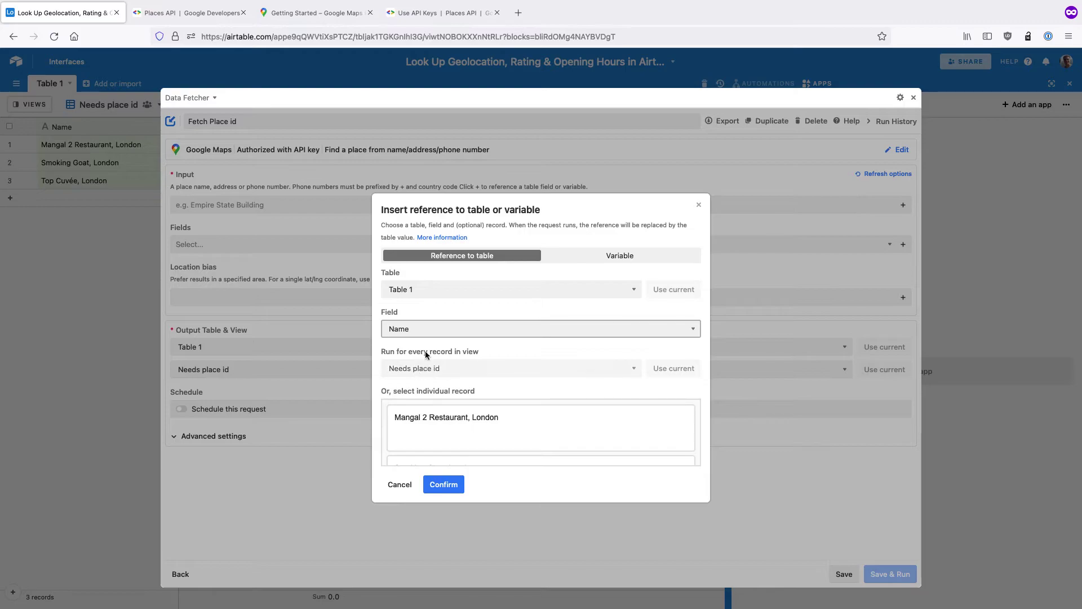
pyautogui.click(439, 484)
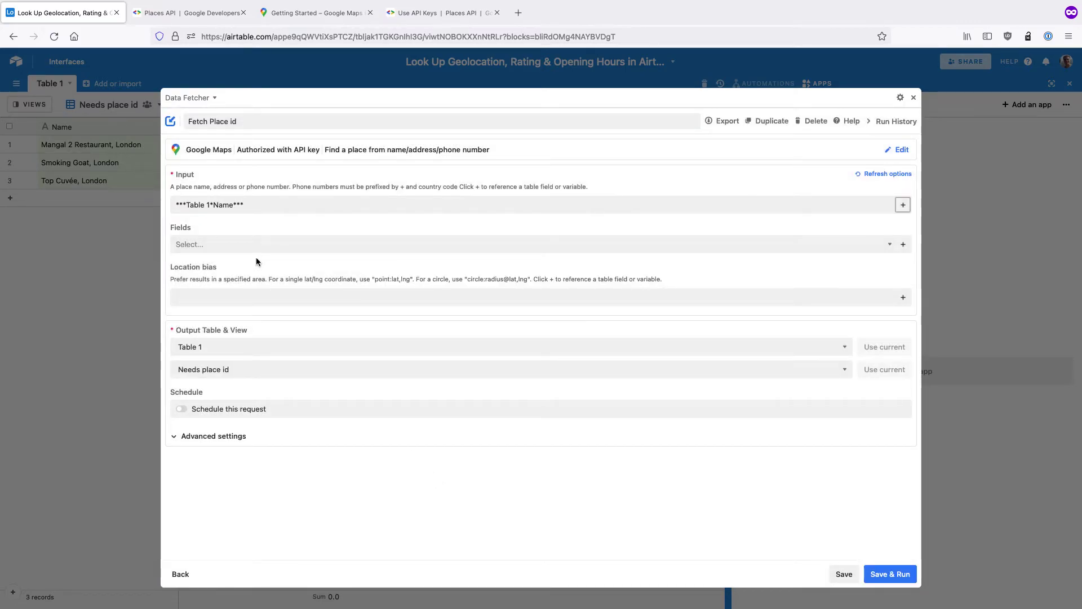
pyautogui.click(237, 246)
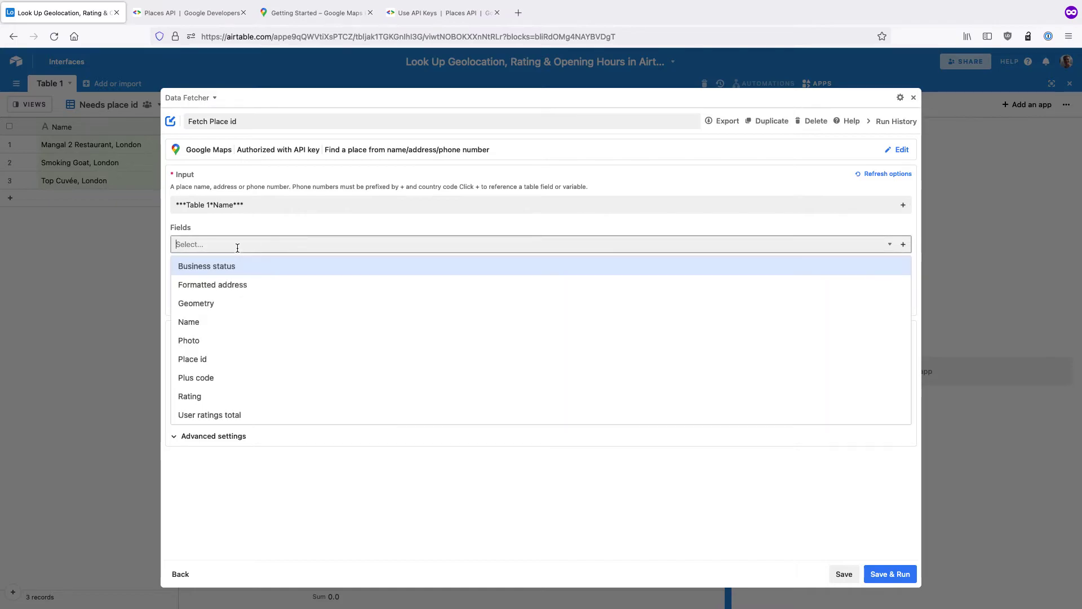
pyautogui.click(212, 357)
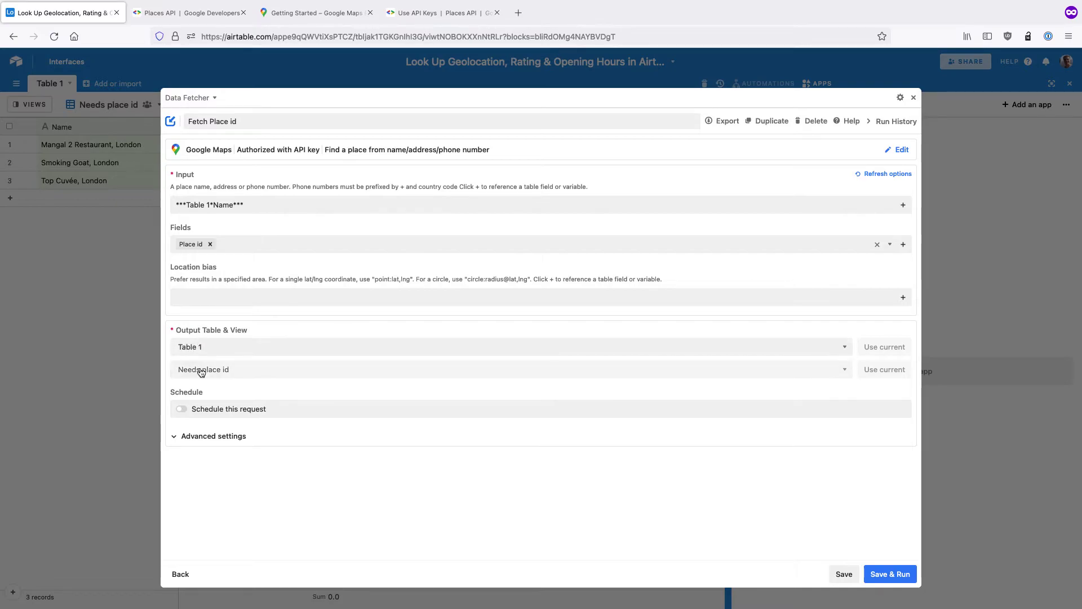
# Run Fetch Place id with the table update warning hidden and Place id mapped to the existing field
pyautogui.click(888, 573)
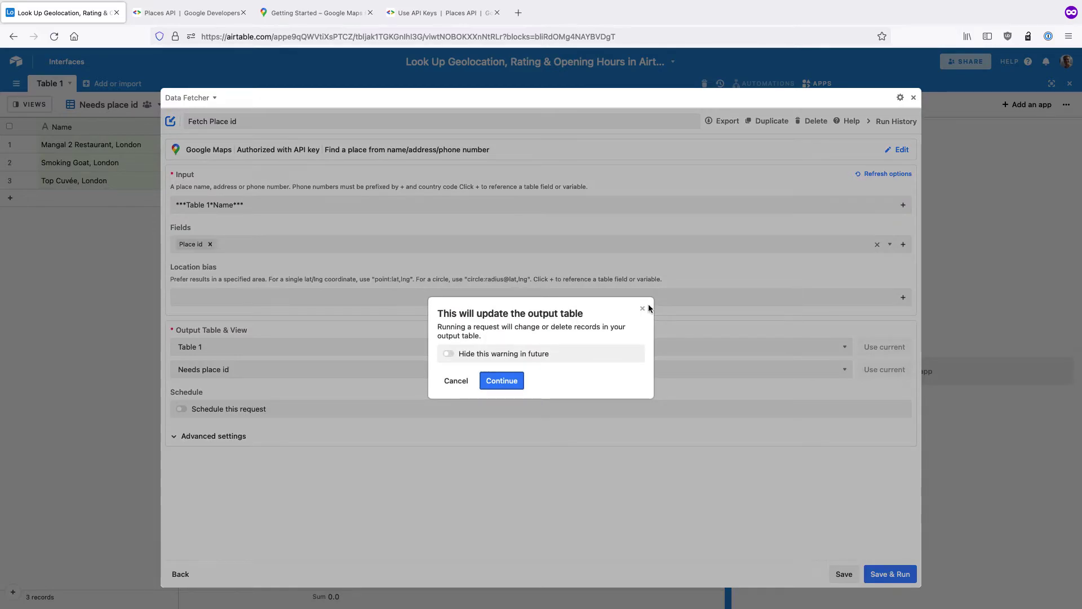
pyautogui.click(513, 355)
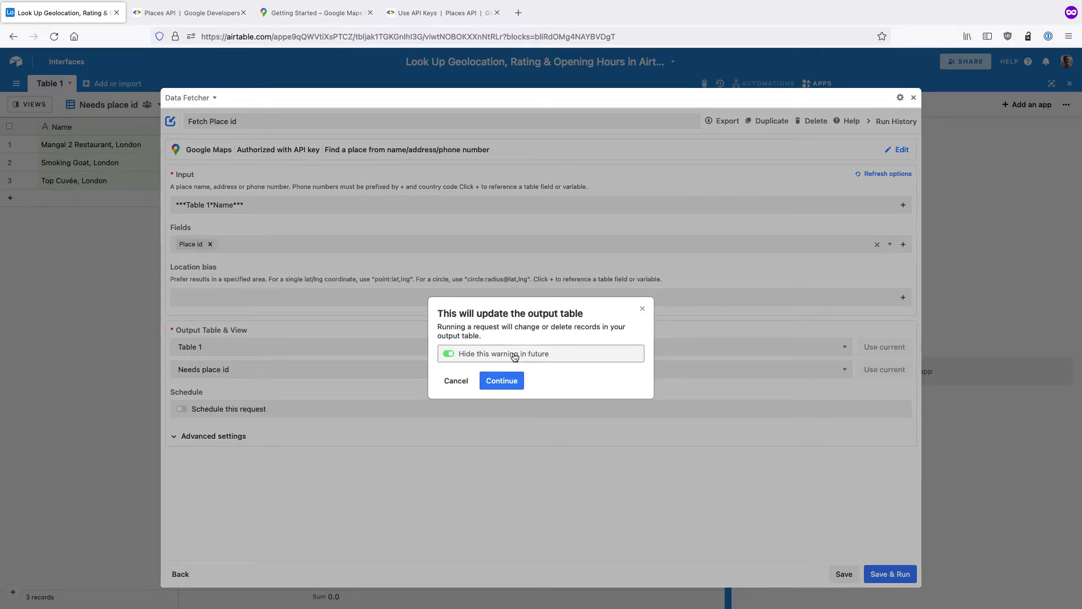
pyautogui.click(493, 380)
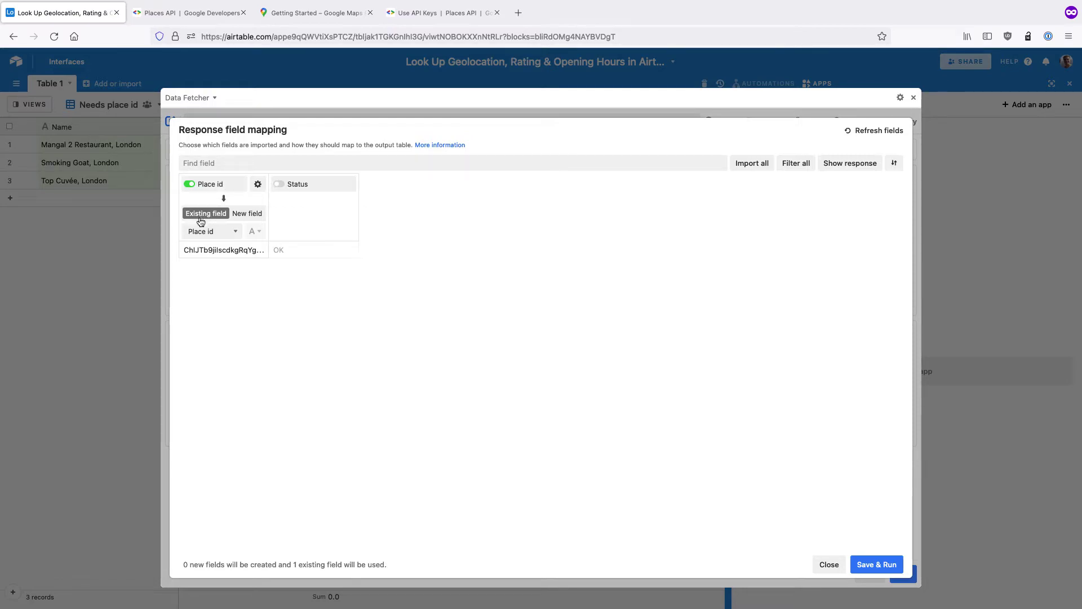
pyautogui.click(862, 565)
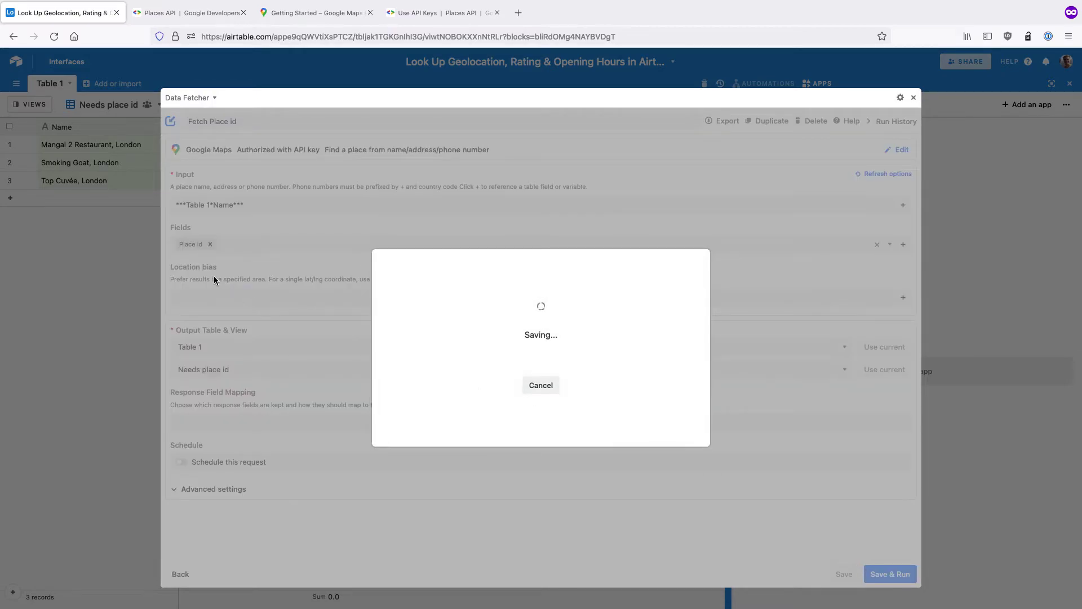
# Return to the table and switch from the Grid view to the Needs rating view
pyautogui.click(99, 234)
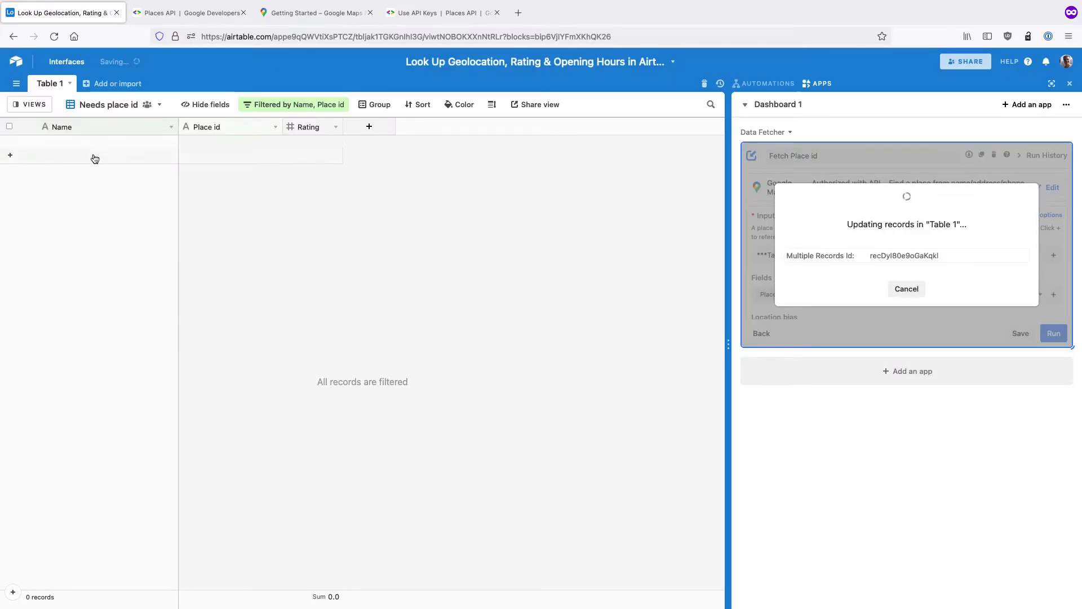
pyautogui.click(33, 105)
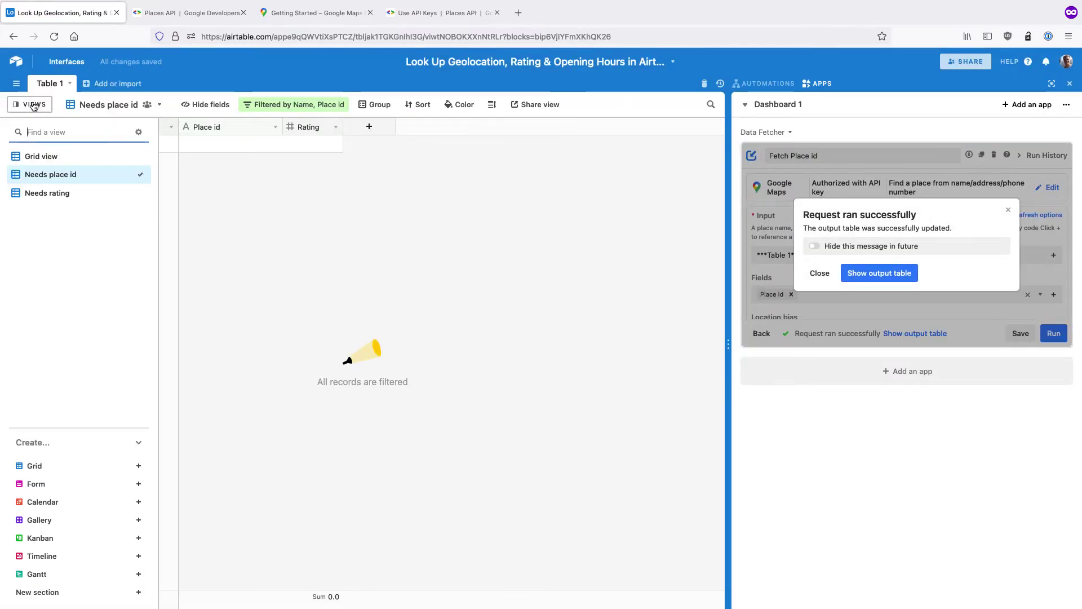
pyautogui.click(41, 157)
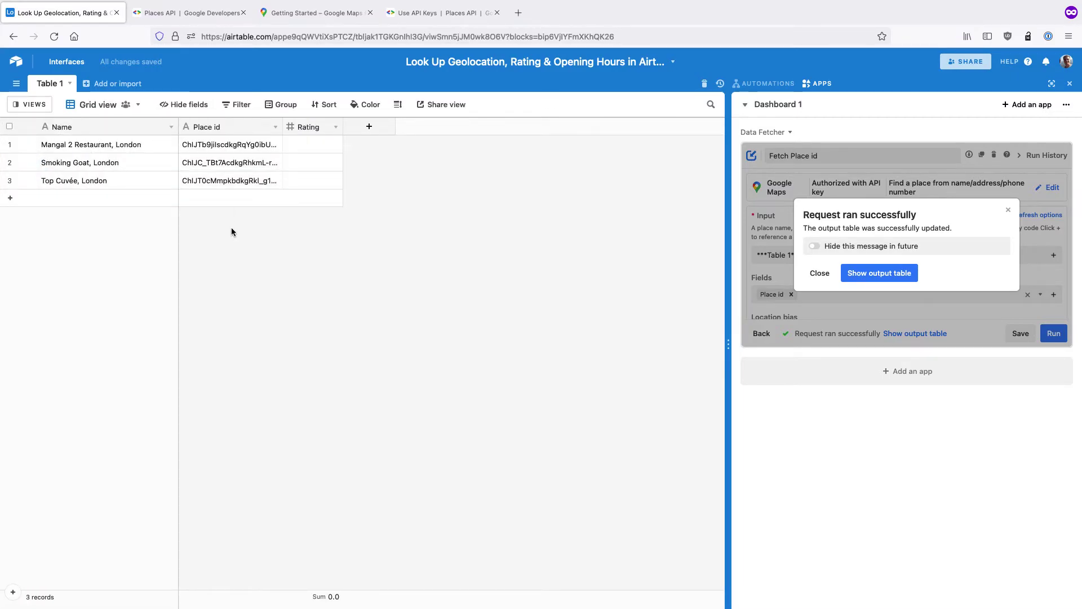
pyautogui.click(31, 104)
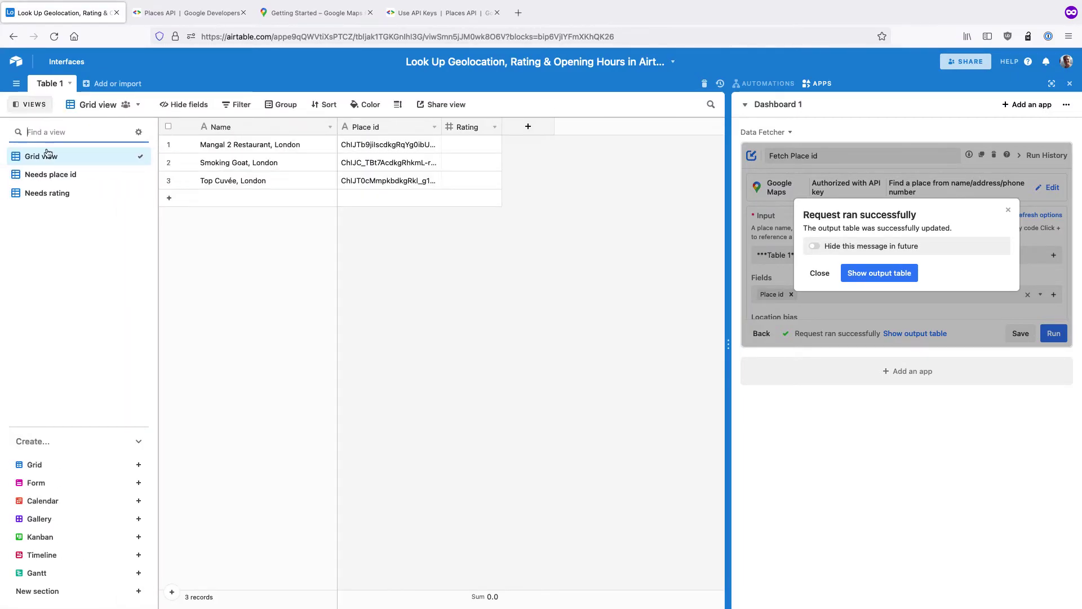
pyautogui.click(50, 193)
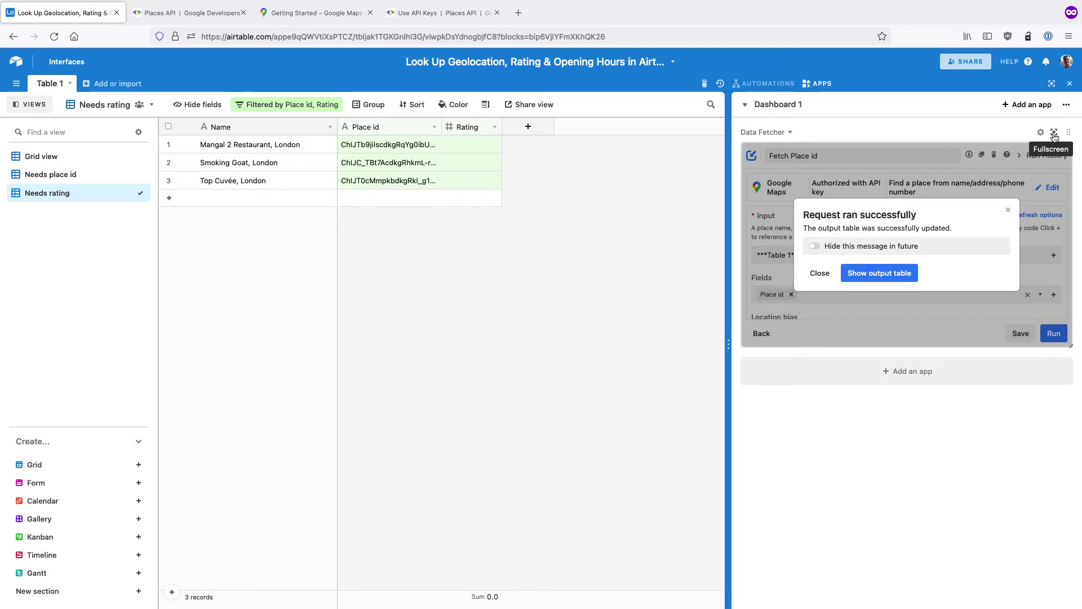
pyautogui.click(1053, 132)
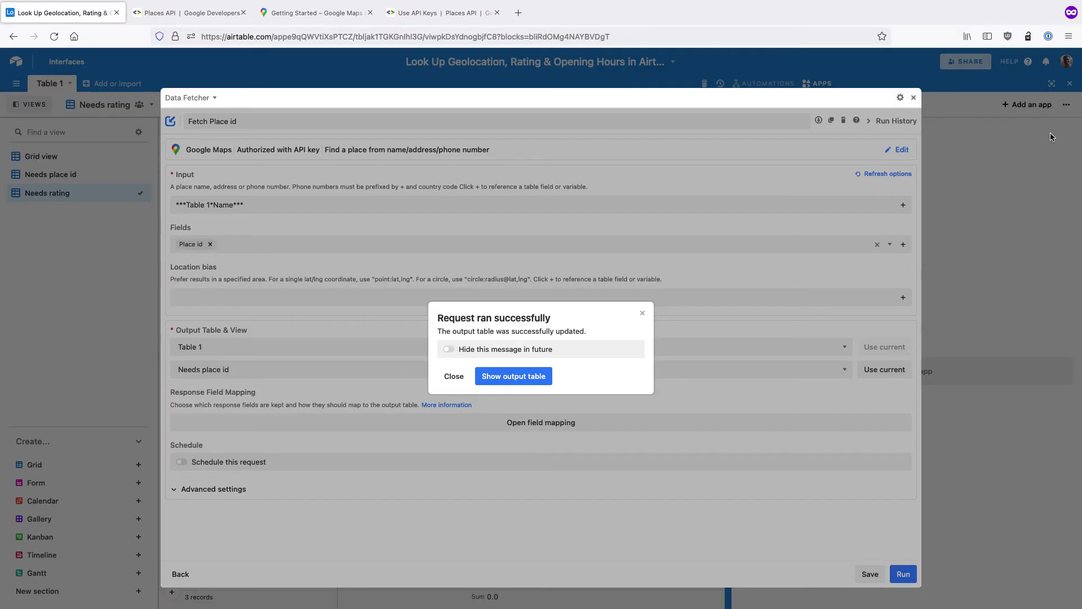
# Start a new Google Maps request using the 'Place details for a place id' endpoint
pyautogui.click(454, 376)
pyautogui.click(179, 574)
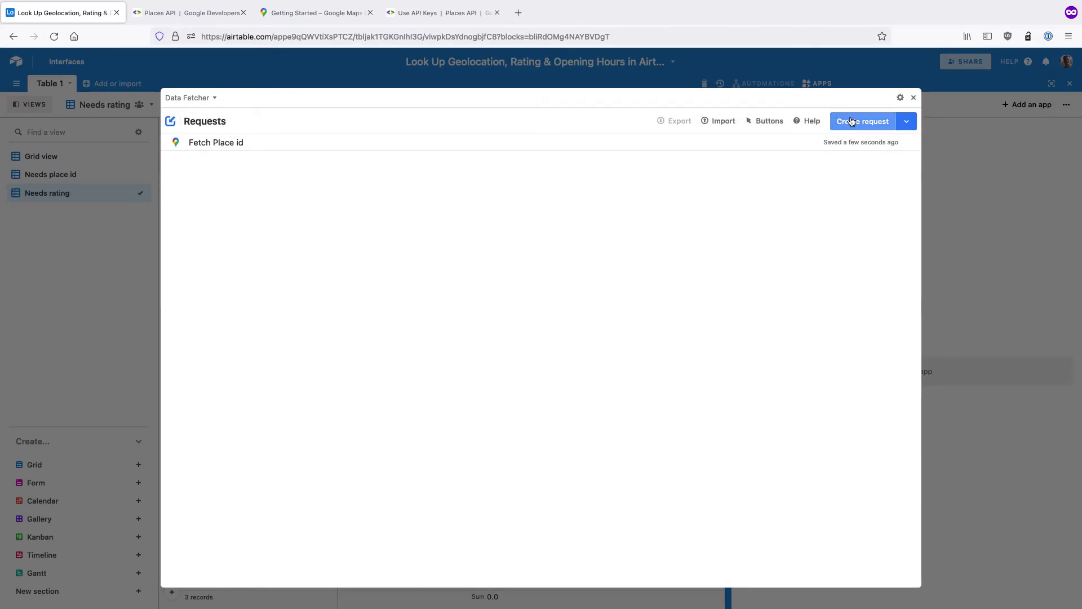
pyautogui.click(852, 121)
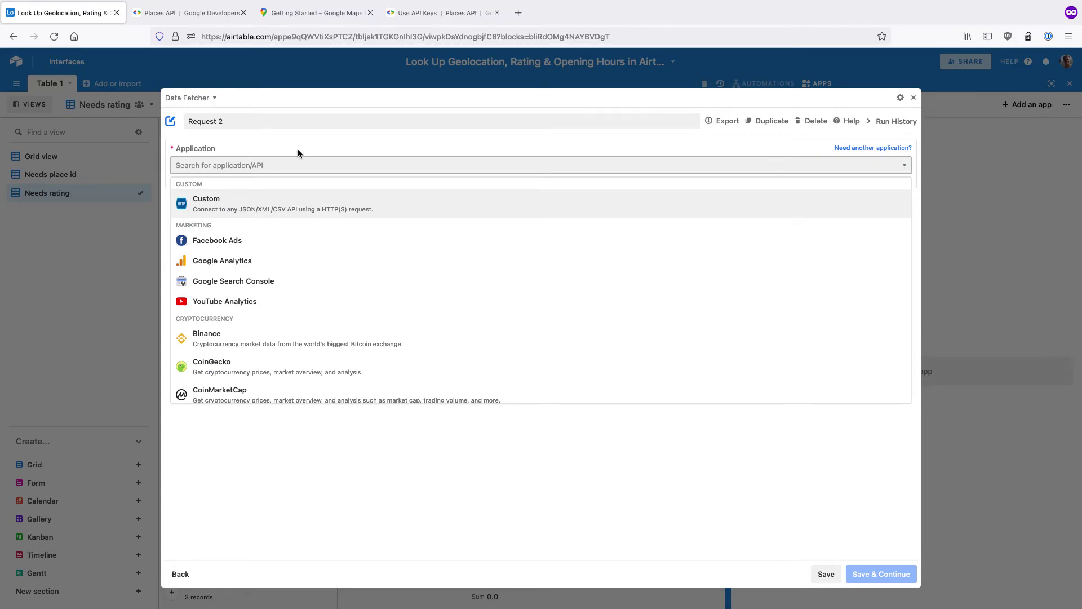
pyautogui.write('ma')
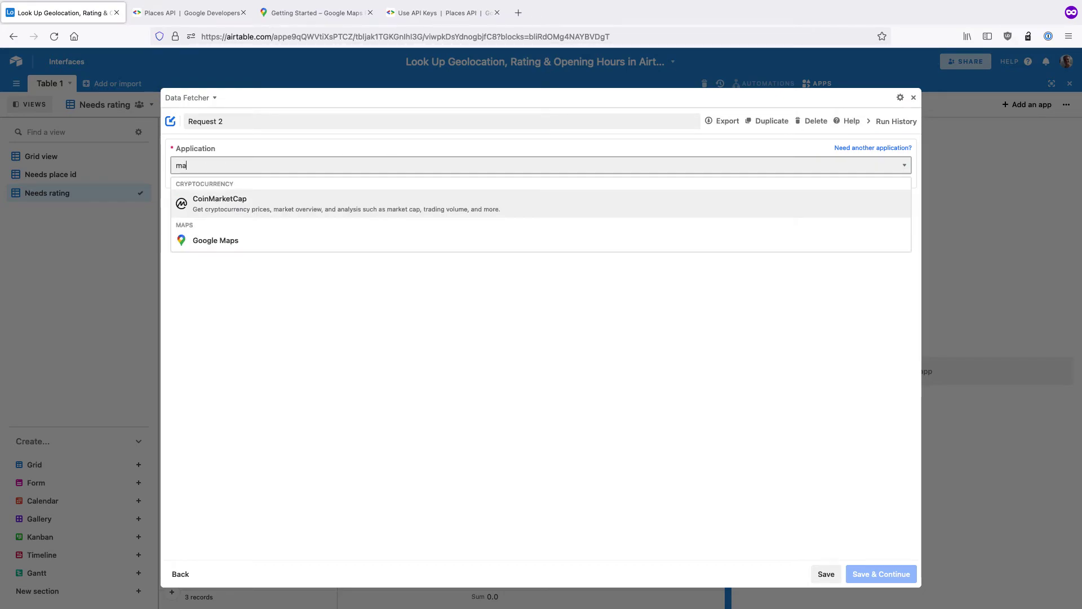
pyautogui.click(226, 241)
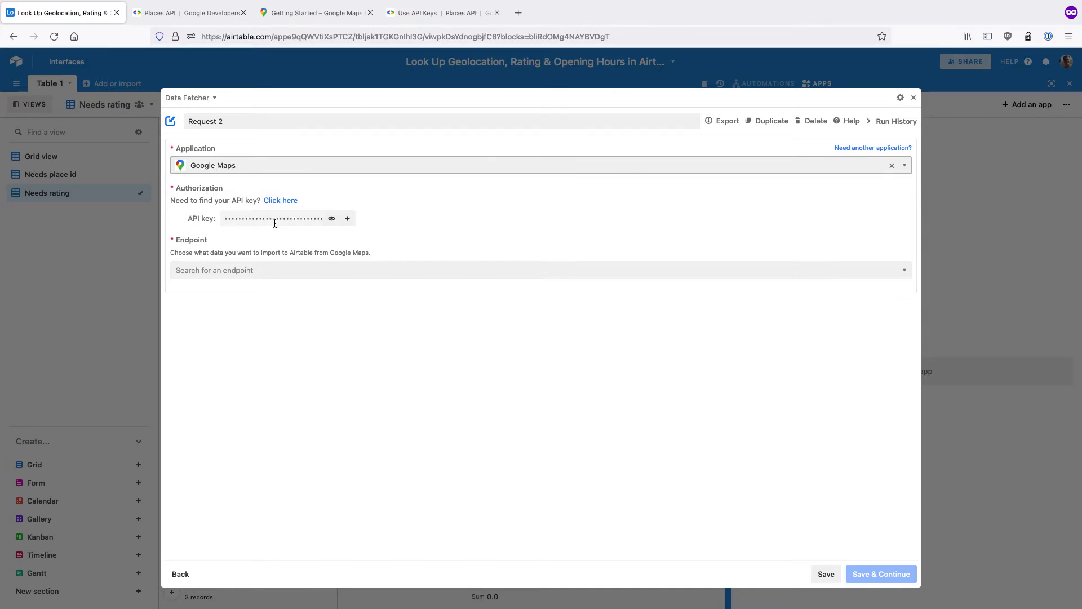
pyautogui.click(210, 266)
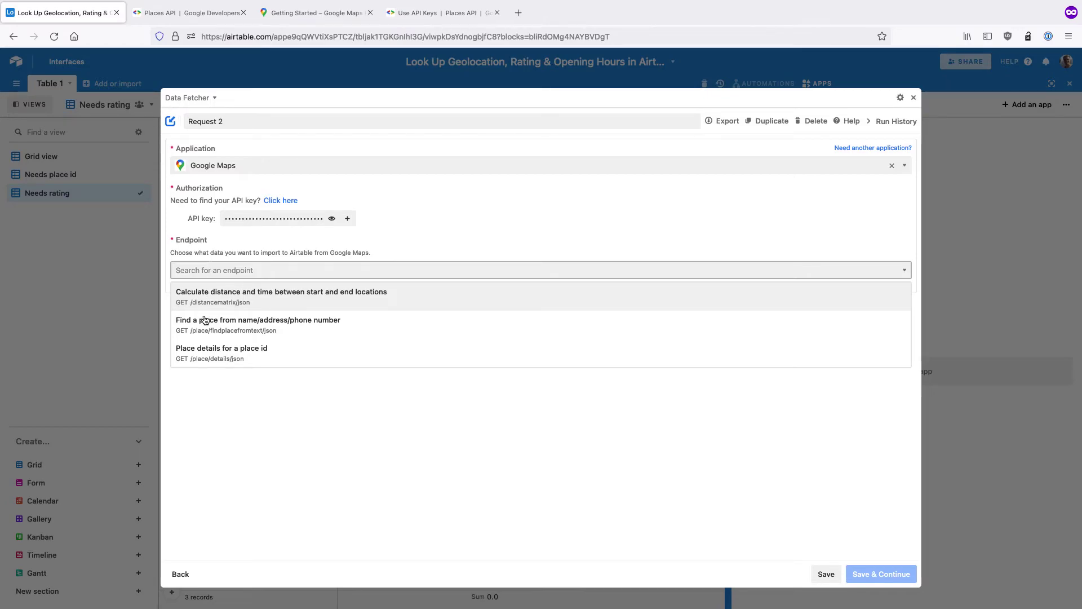
pyautogui.click(205, 350)
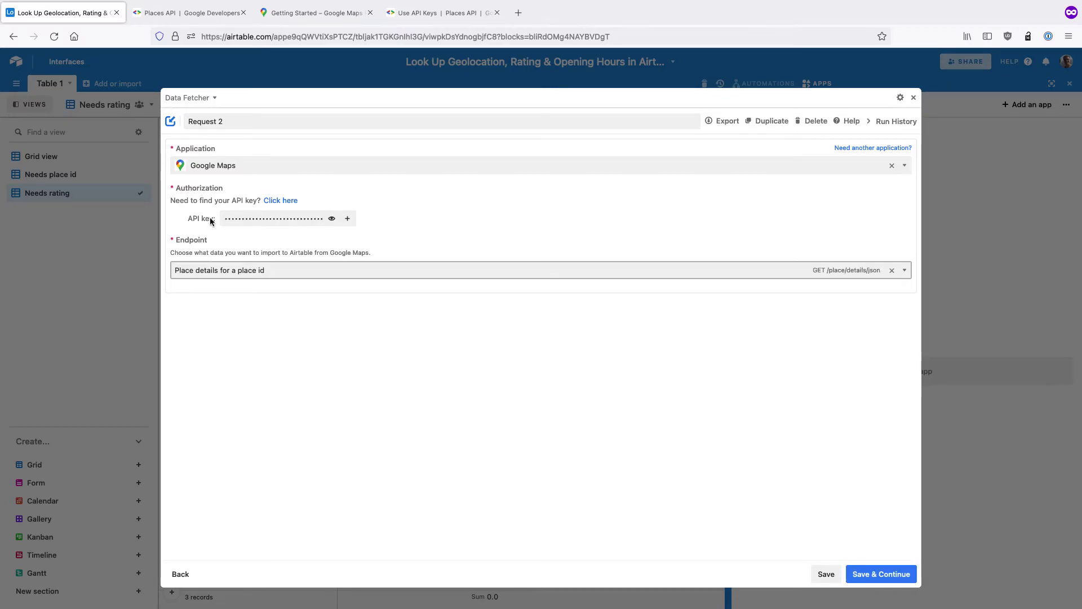
# Name the request 'Fetch Place Info' and save it
pyautogui.tripleClick(216, 123)
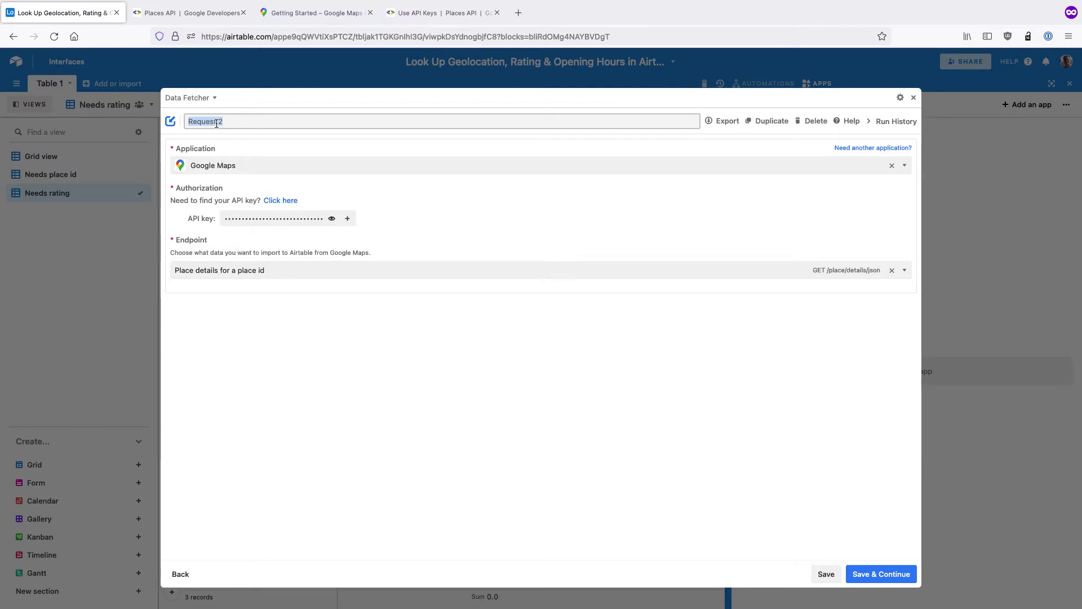
pyautogui.write('Fetch')
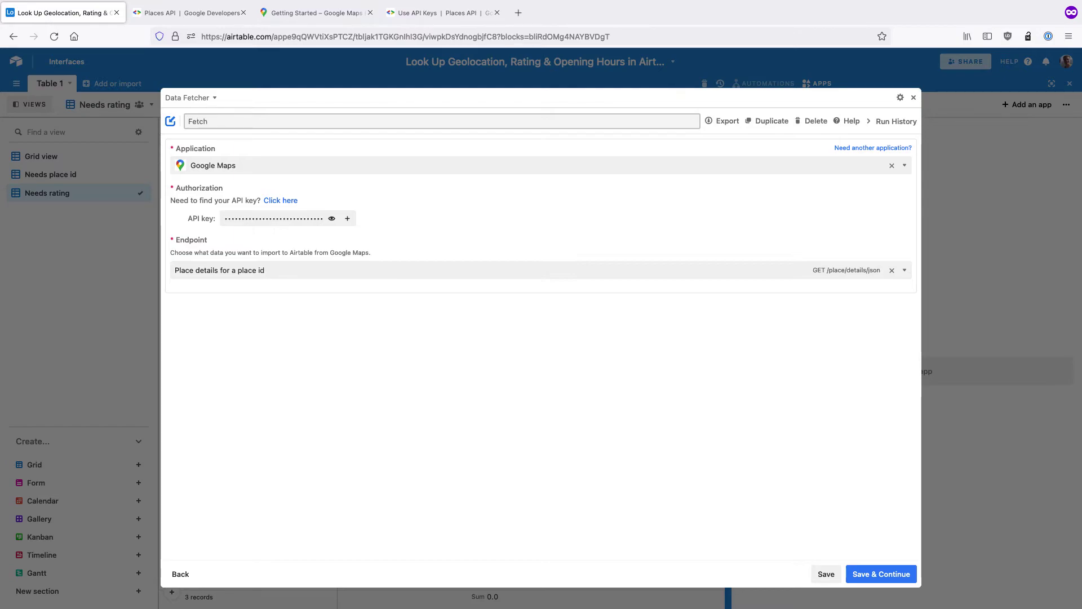
pyautogui.write(' Place Indo')
pyautogui.press('BackSpace')
pyautogui.press('BackSpace')
pyautogui.write('fo')
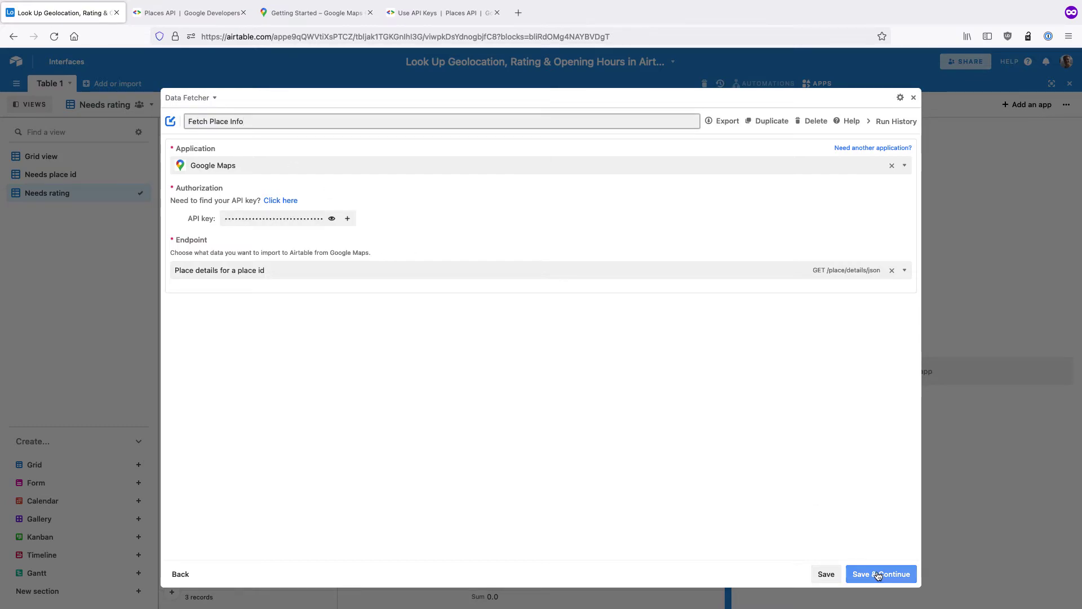
pyautogui.click(878, 574)
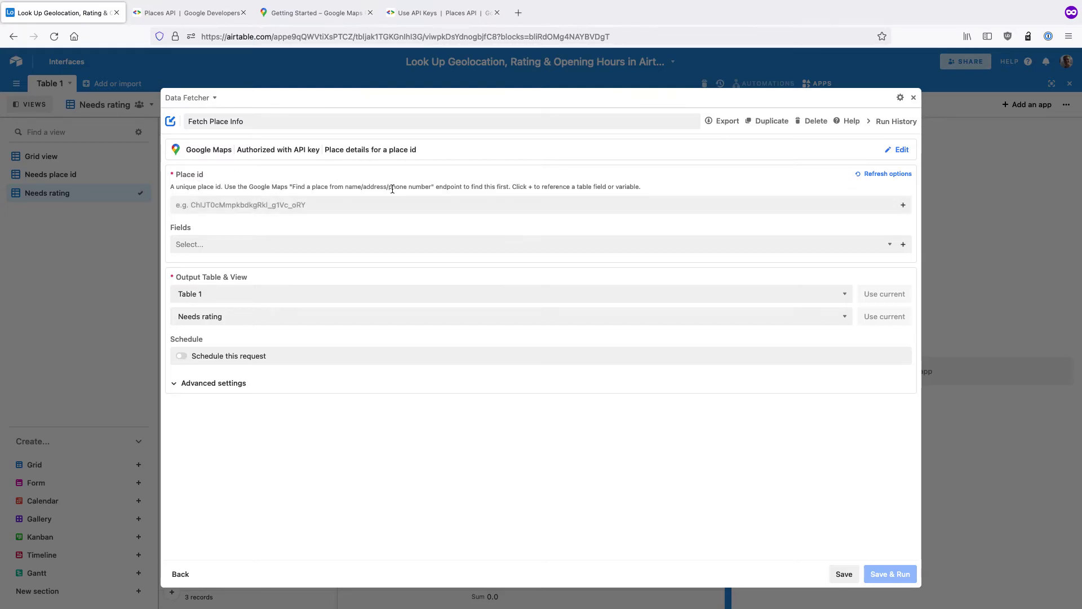
# Set the request's Place id input to reference the Table 1 Place id field
pyautogui.click(902, 209)
pyautogui.click(441, 393)
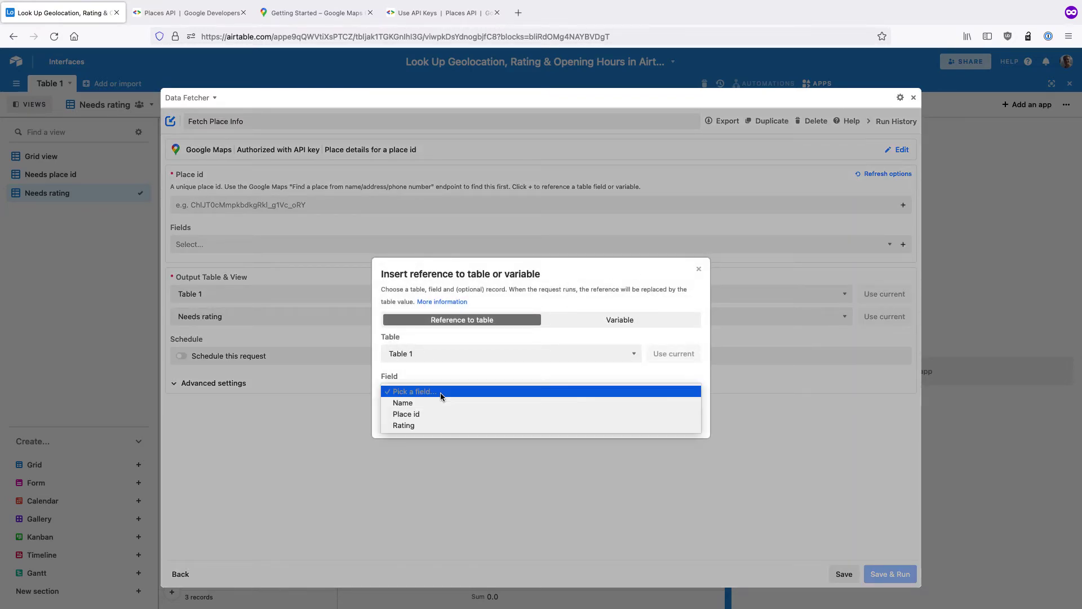
pyautogui.click(433, 413)
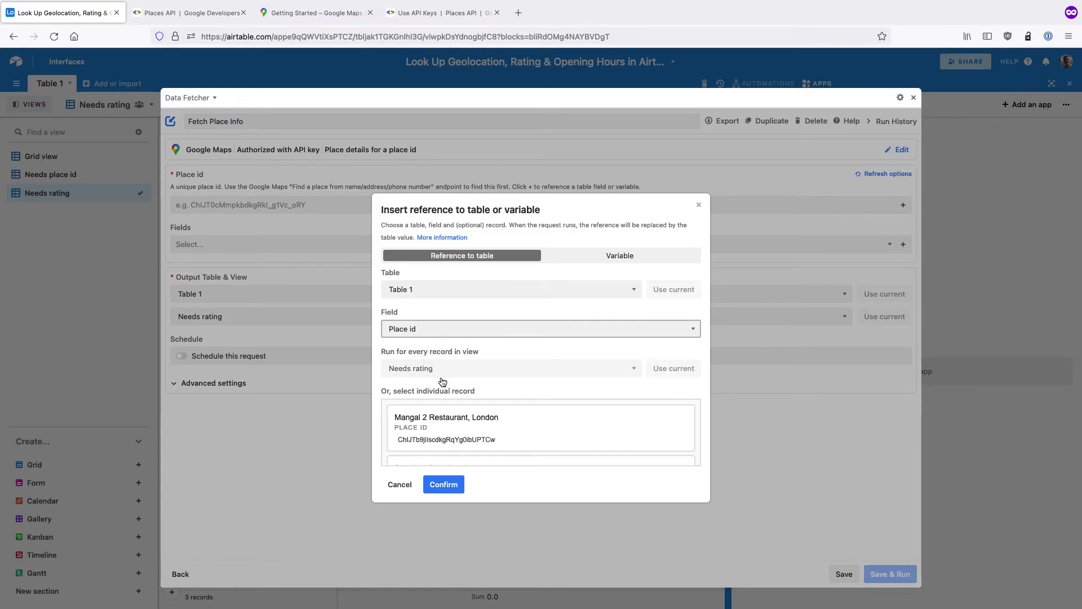
pyautogui.click(444, 483)
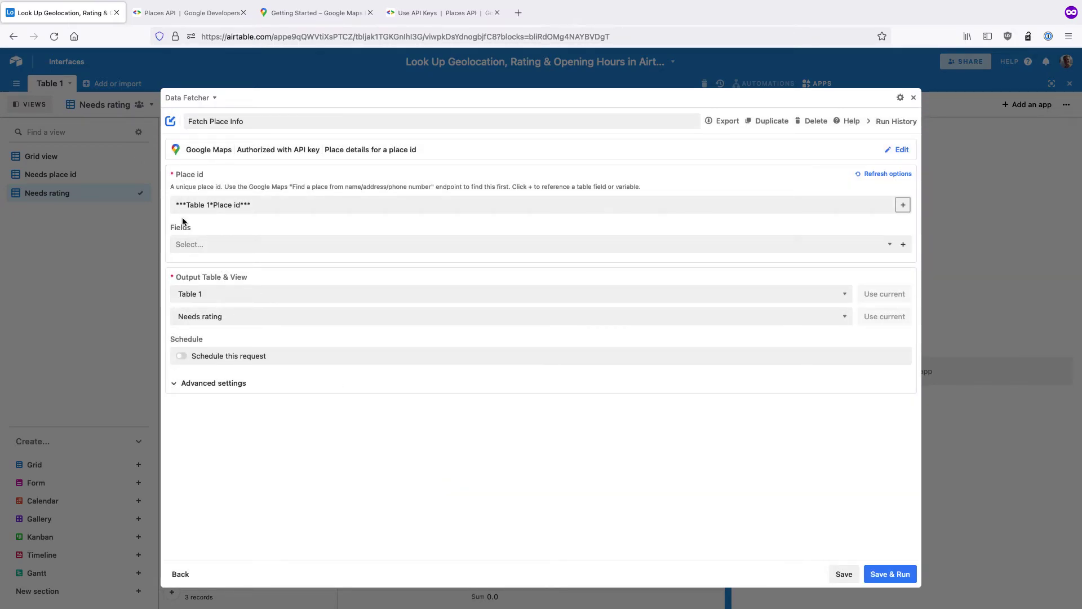
# Add Opening hours, Rating, Geometry and Website to the requested place detail fields
pyautogui.click(197, 248)
pyautogui.write('ope')
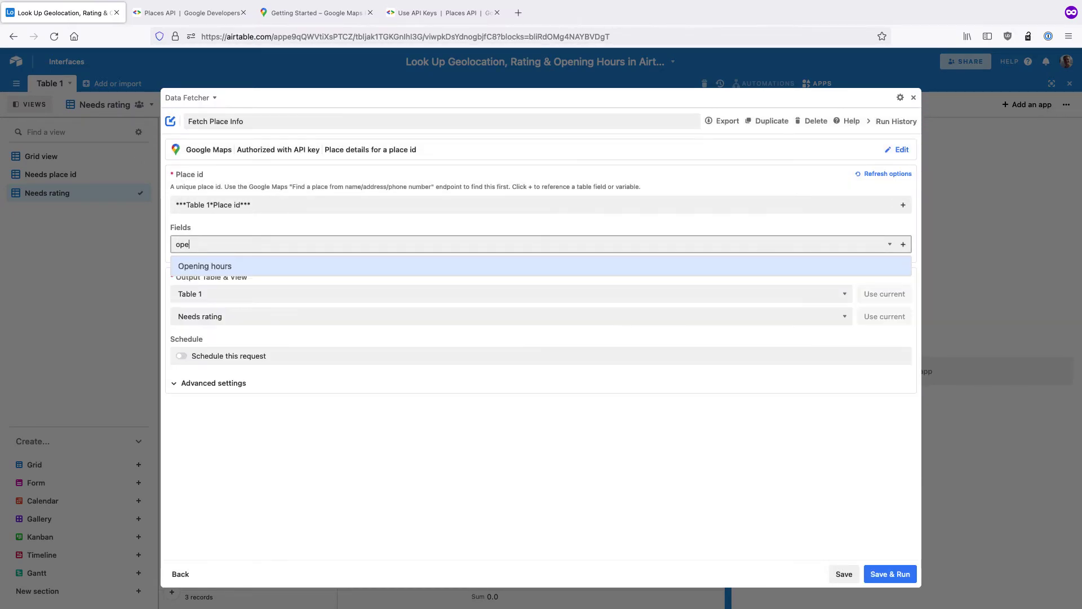
pyautogui.click(199, 271)
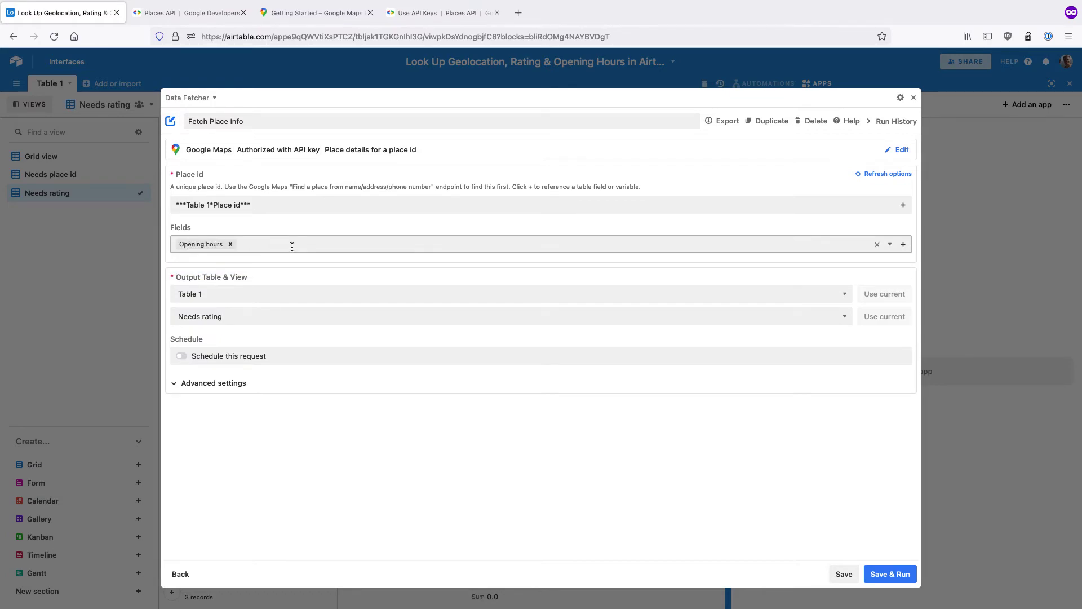
pyautogui.write('ra')
pyautogui.click(283, 262)
pyautogui.click(351, 248)
pyautogui.write('geo')
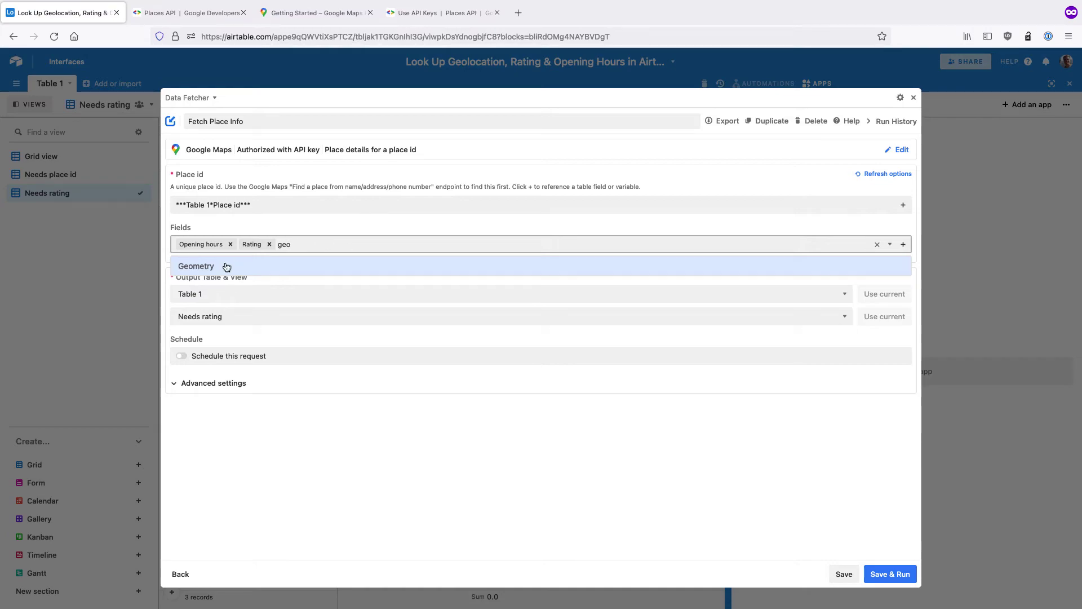
pyautogui.click(226, 267)
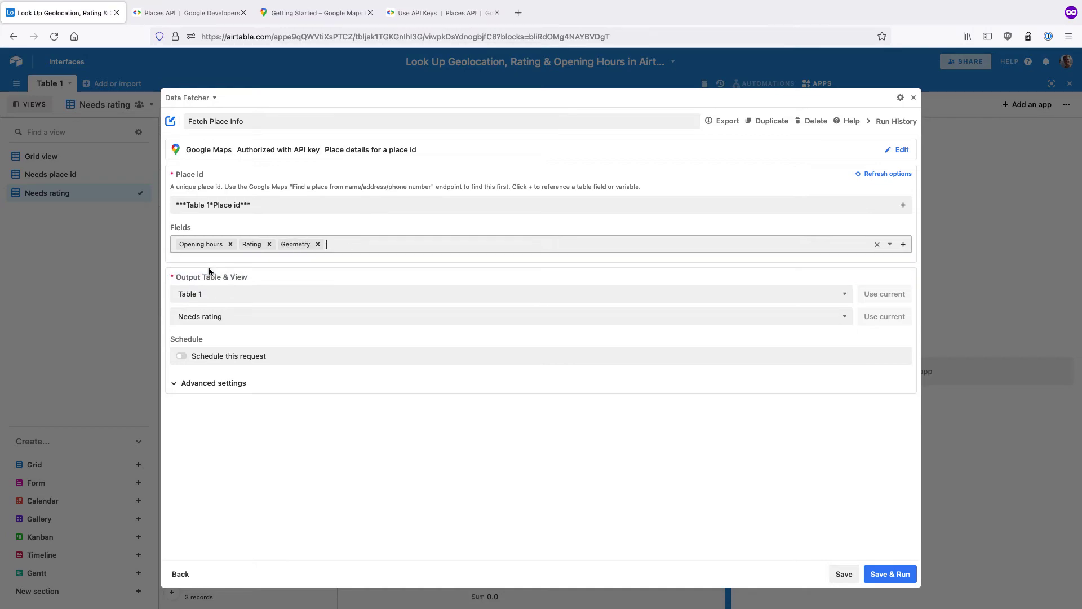
pyautogui.click(356, 247)
pyautogui.write('web')
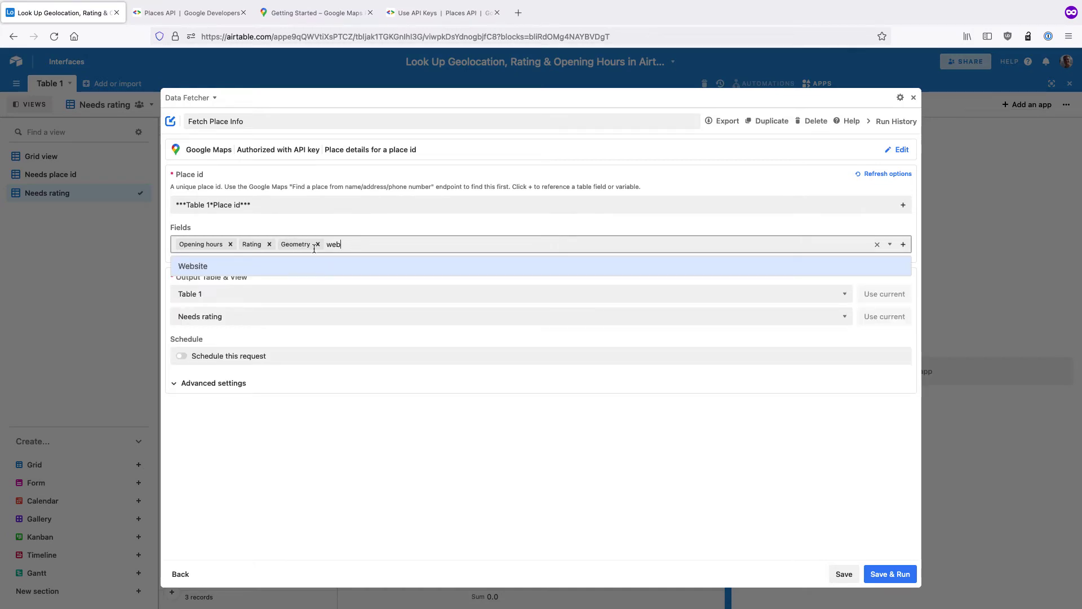
pyautogui.click(275, 264)
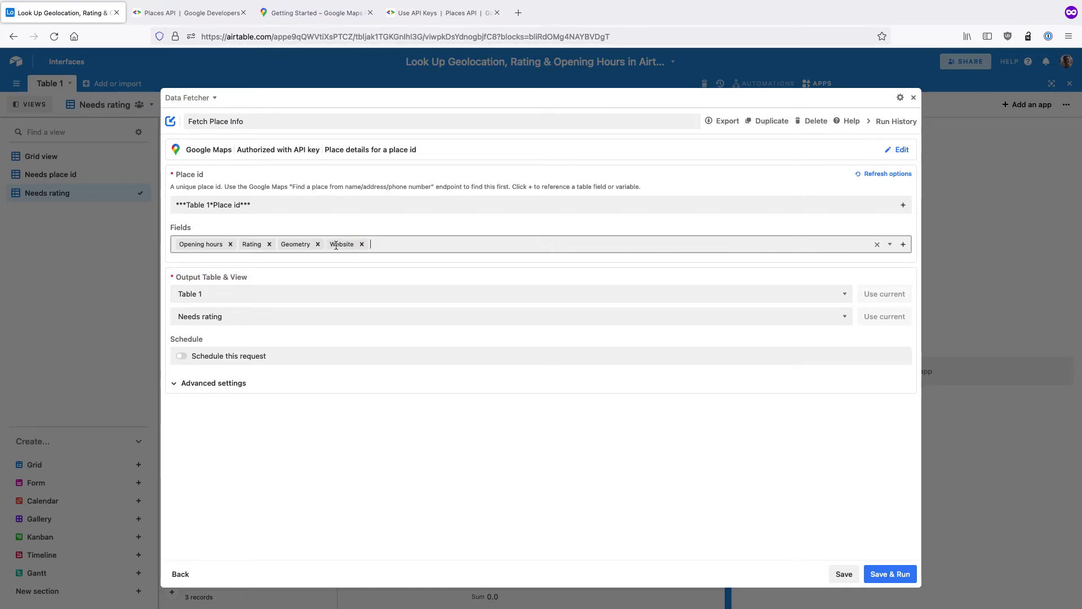
# Leave Url out of the fields and save and run the Fetch Place Info request
pyautogui.write('url')
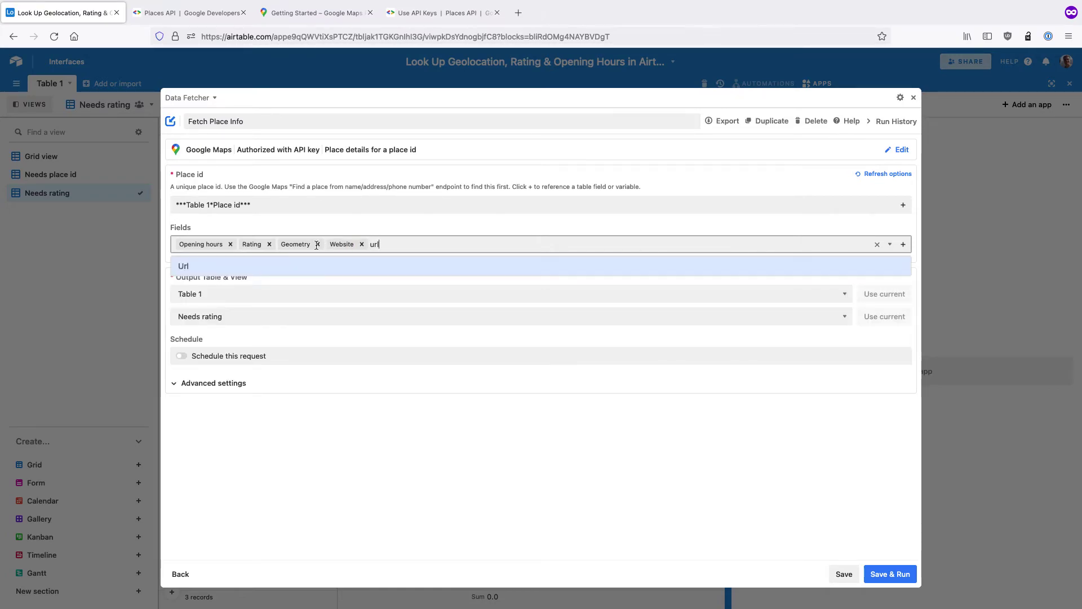
pyautogui.press('BackSpace')
pyautogui.press('BackSpace')
pyautogui.press('BackSpace')
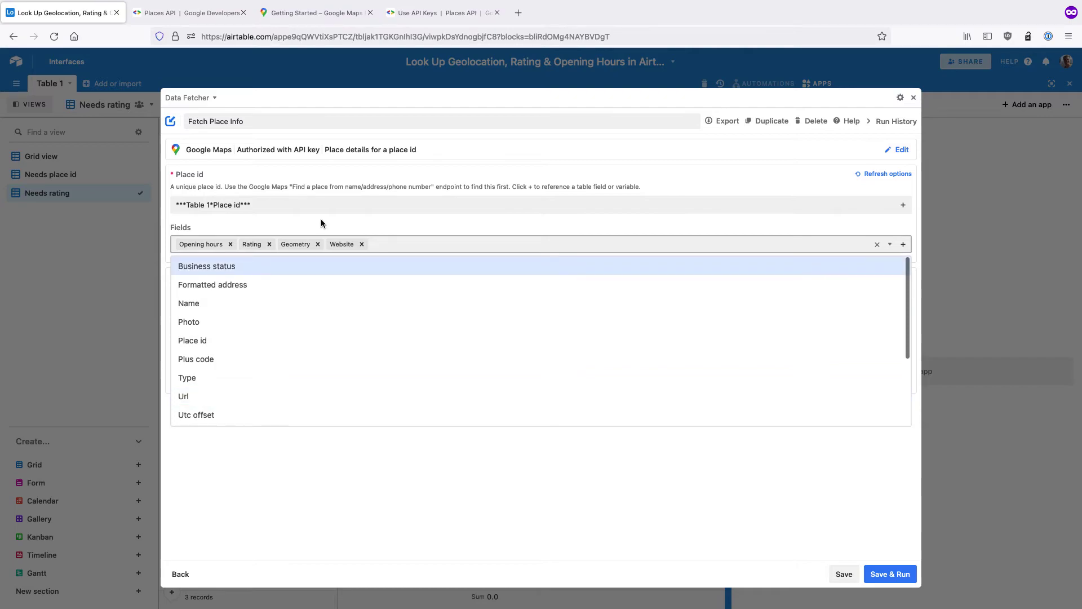
pyautogui.click(320, 219)
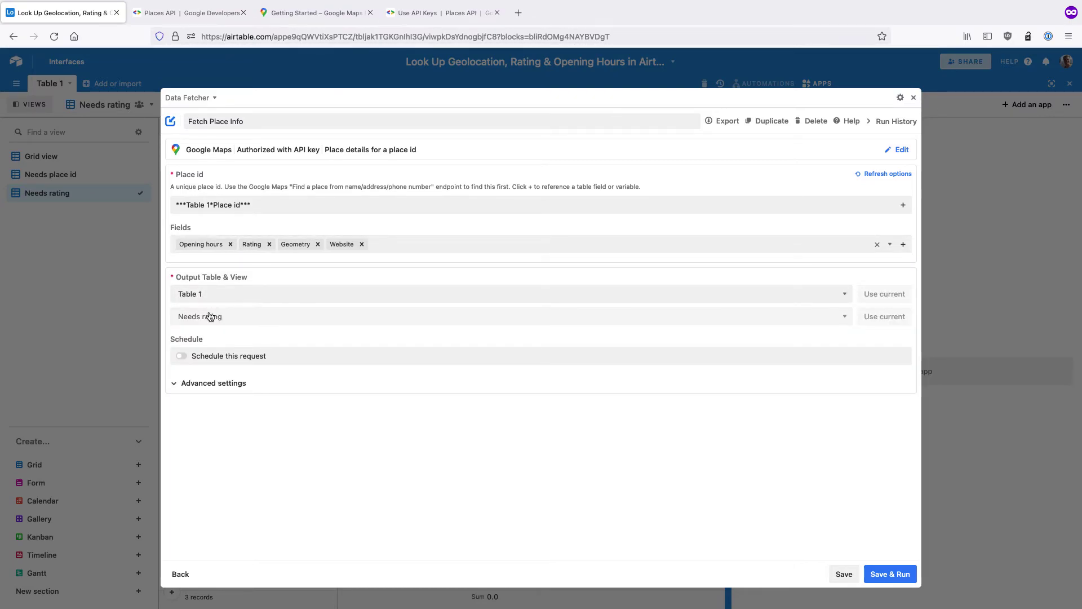
pyautogui.click(887, 572)
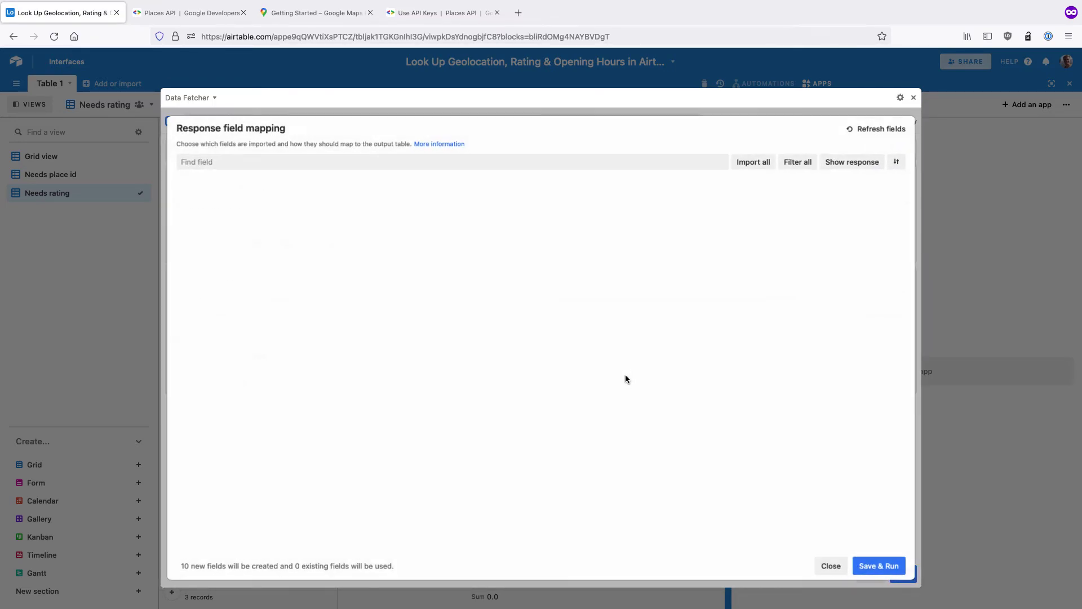
# Switch off importing all response fields in the response field mapping
pyautogui.hscroll(10, 625, 376)
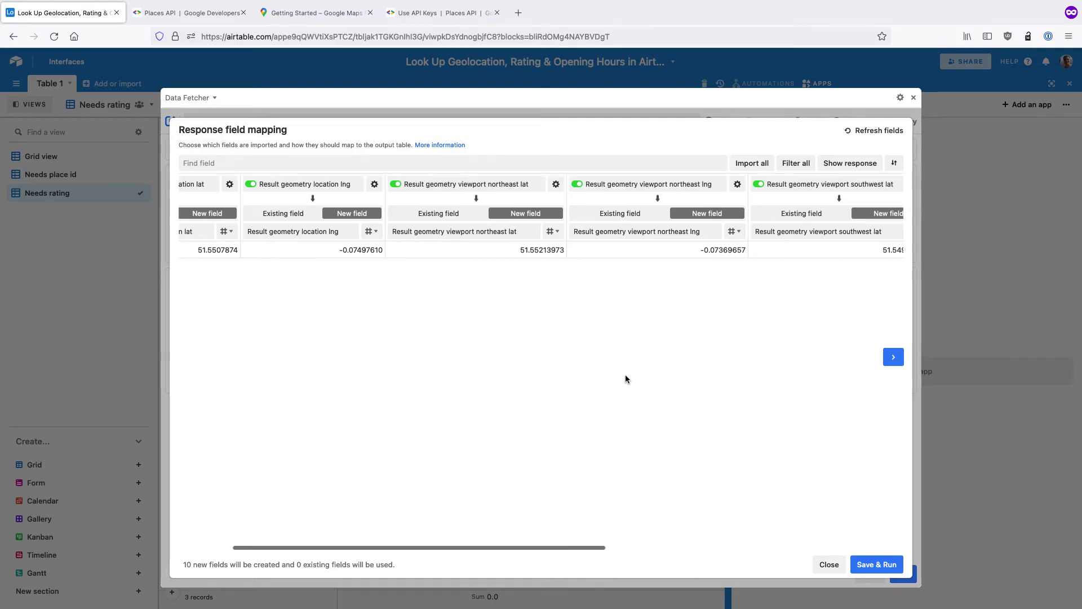
pyautogui.hscroll(-10, 625, 377)
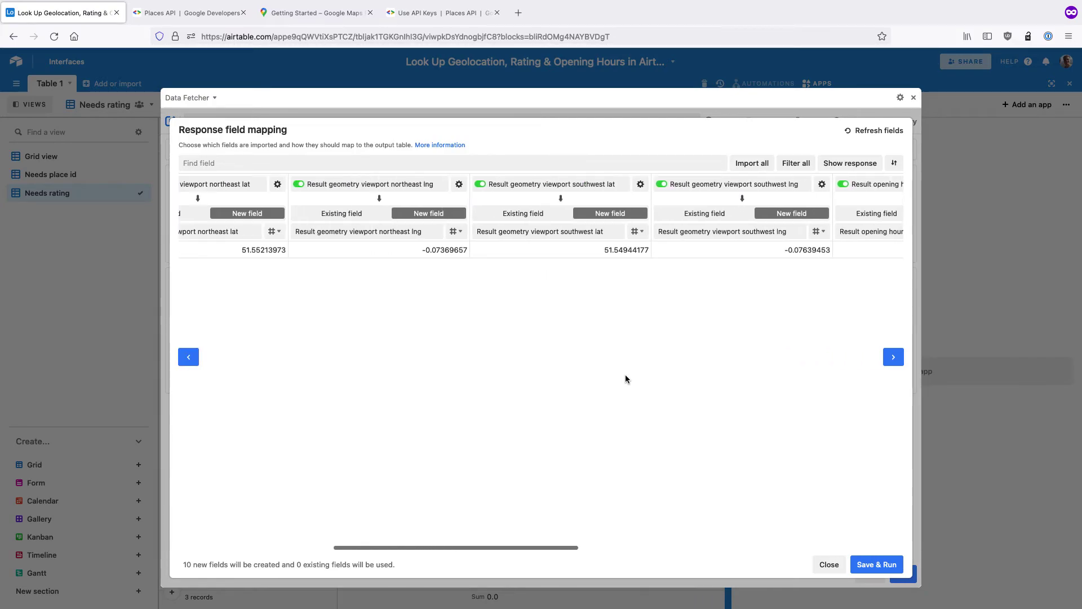
pyautogui.click(795, 164)
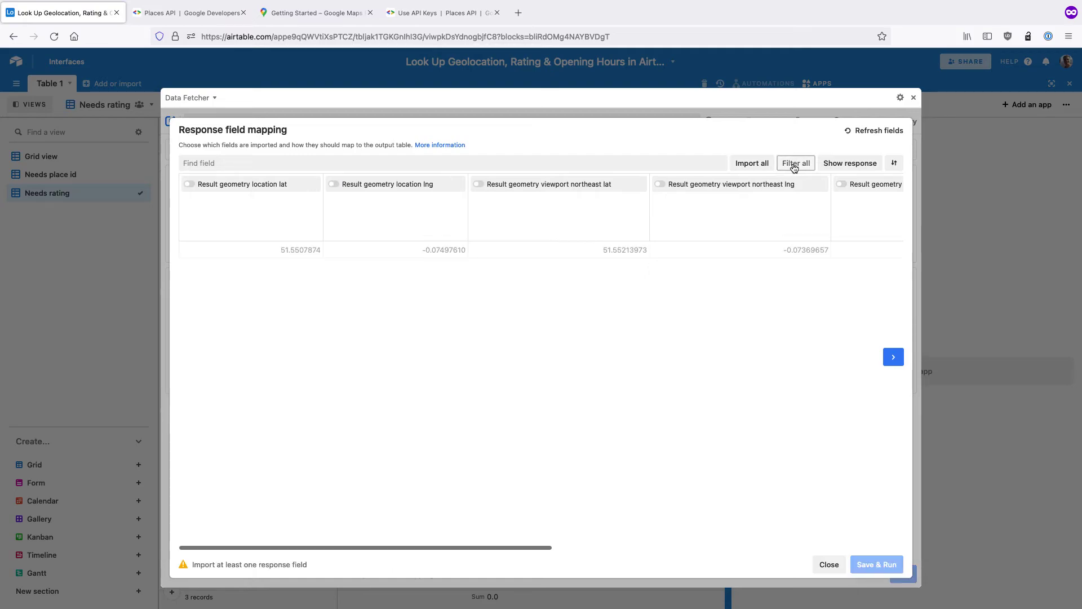
# Import the location latitude and longitude as new fields named Lat and Lng
pyautogui.click(274, 186)
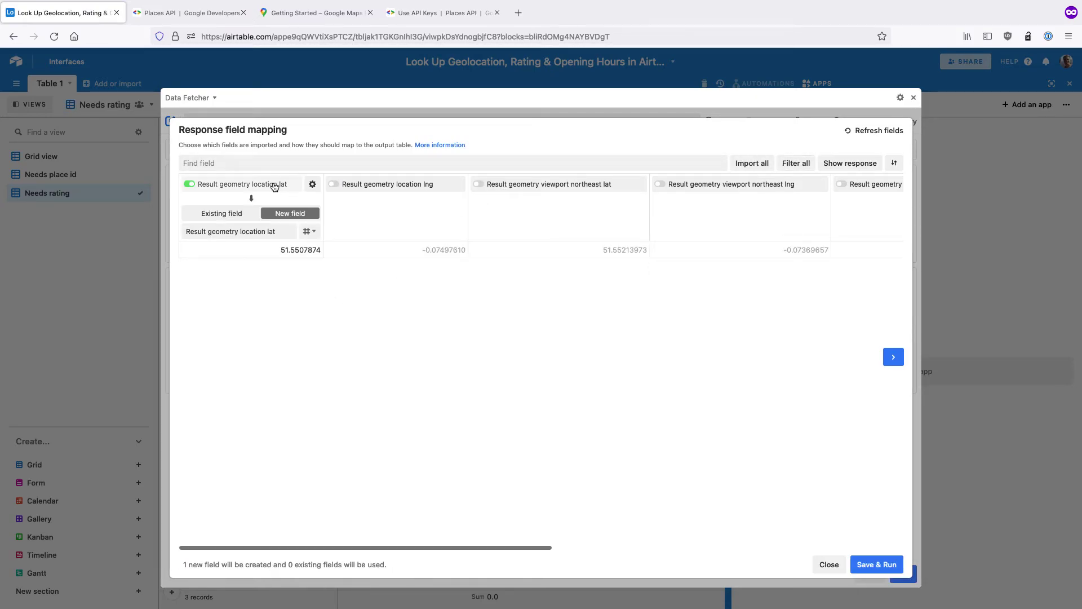
pyautogui.tripleClick(270, 231)
pyautogui.write('Lat')
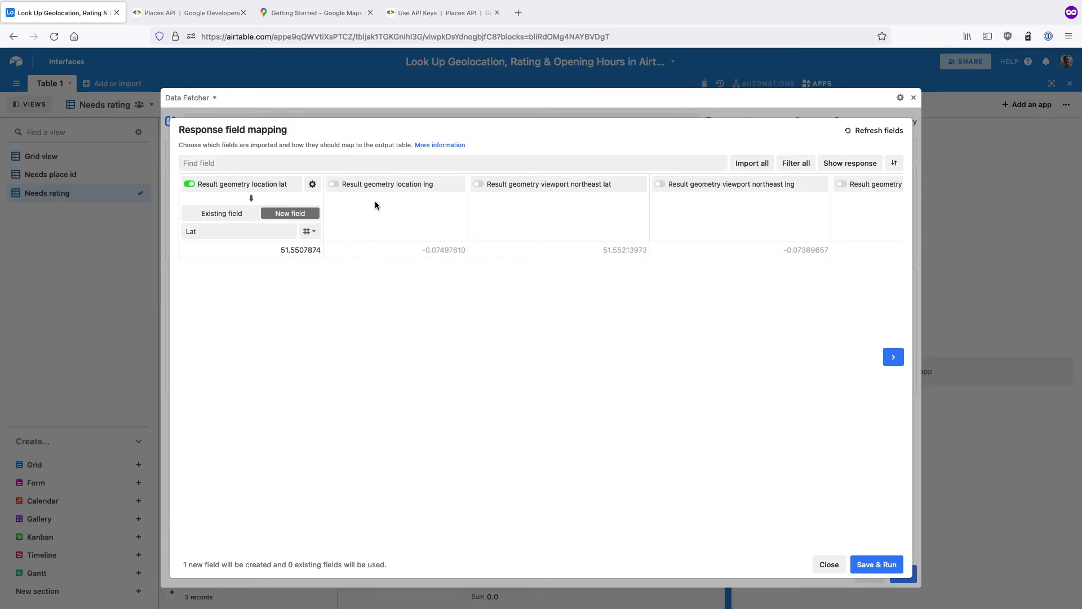
pyautogui.click(375, 185)
pyautogui.tripleClick(415, 231)
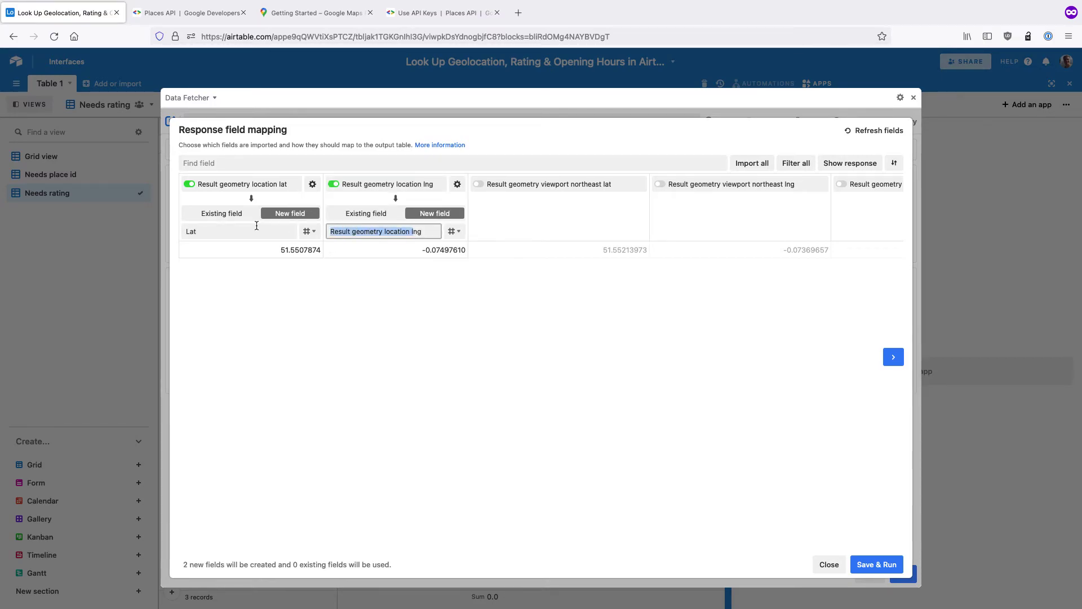
pyautogui.write('Lng')
pyautogui.hscroll(8, 427, 381)
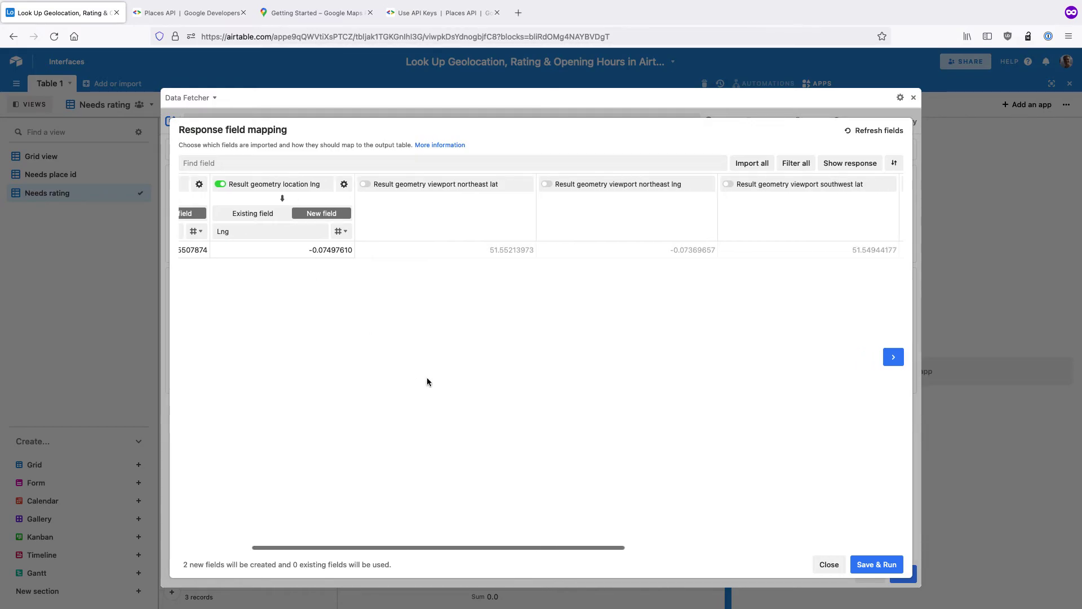
pyautogui.hscroll(6, 428, 381)
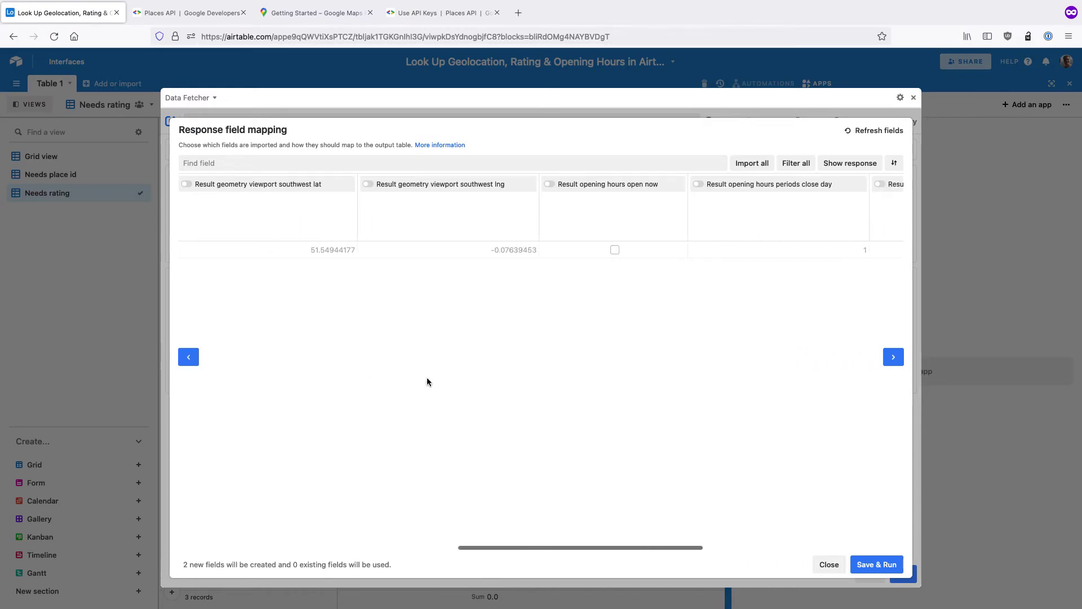
pyautogui.hscroll(7, 427, 382)
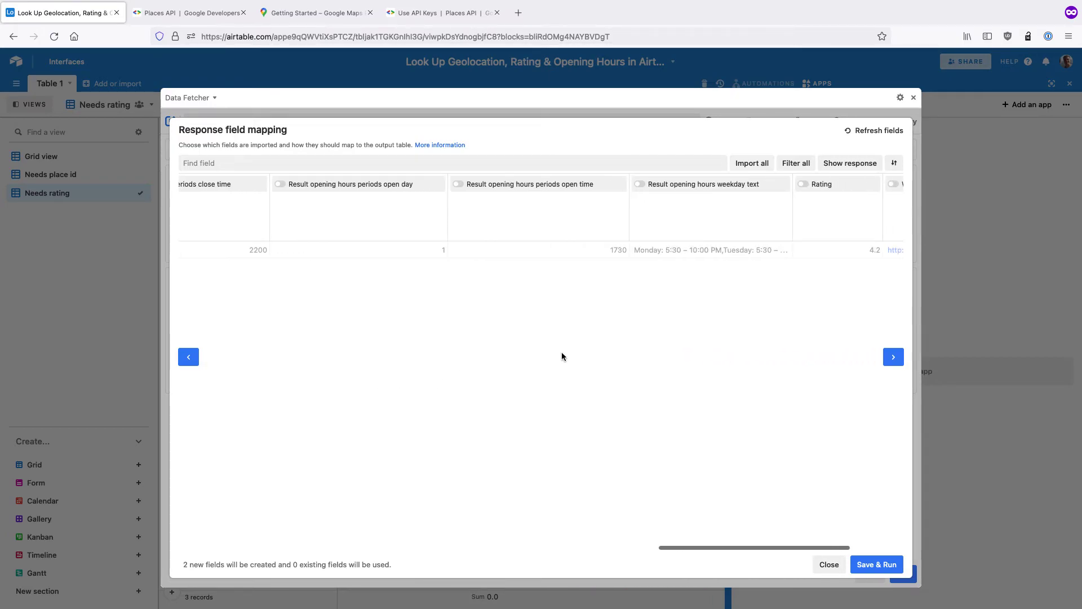
pyautogui.hscroll(3, 604, 298)
# Import the weekday opening hours text as a new field named Opening hours
pyautogui.click(560, 184)
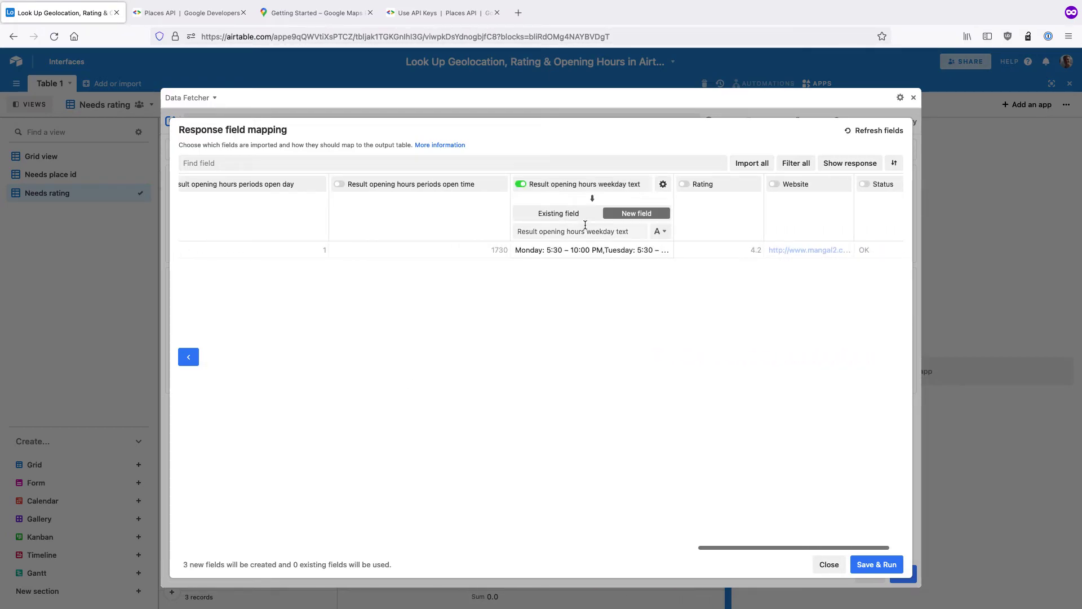
pyautogui.moveTo(546, 230); pyautogui.dragTo(516, 231)
pyautogui.press('BackSpace')
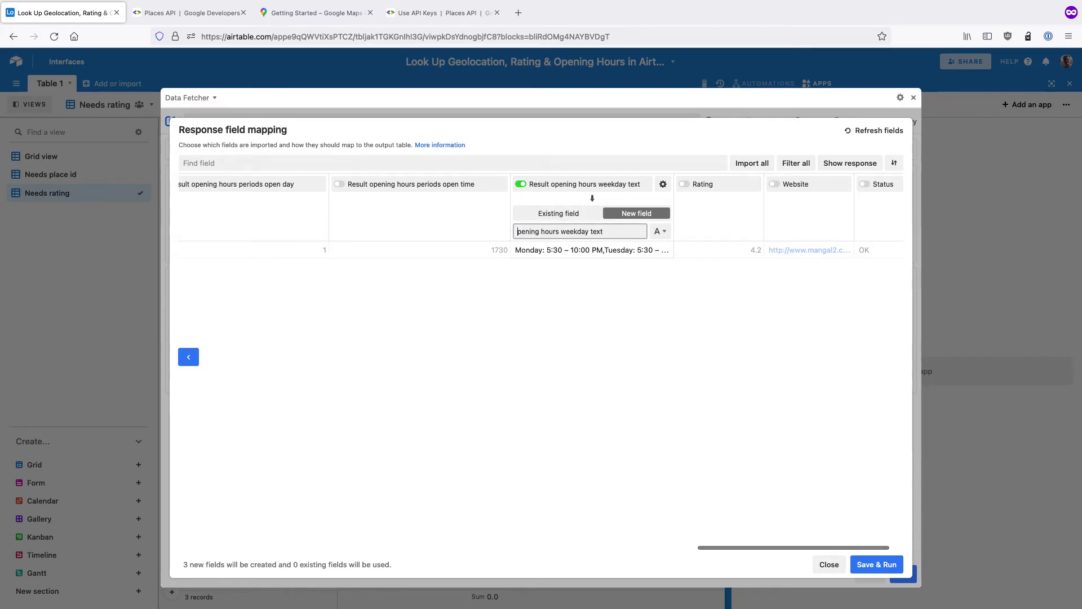
pyautogui.write('O')
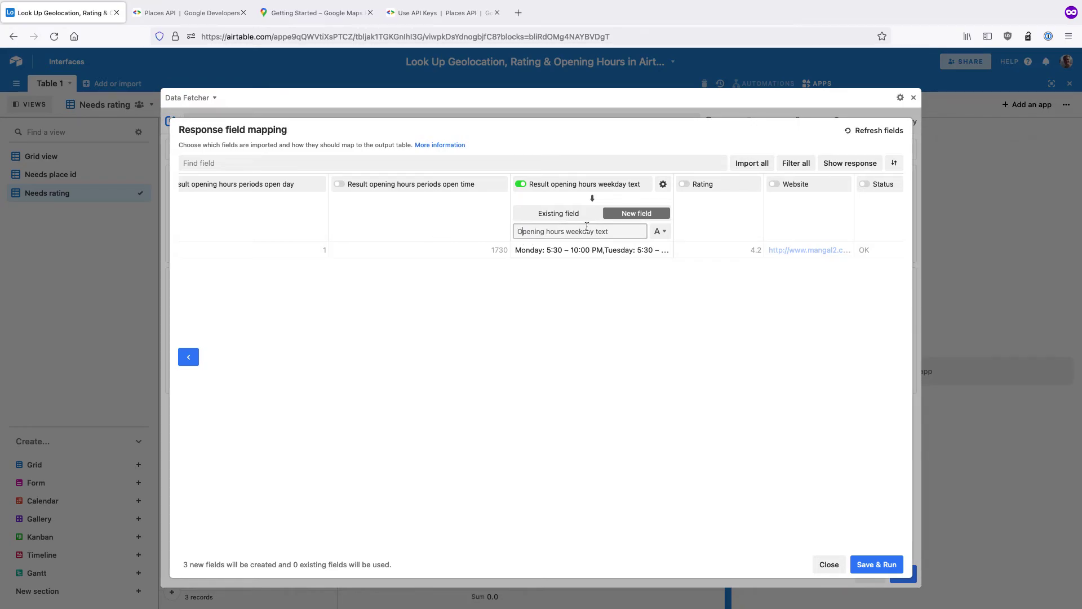
pyautogui.moveTo(565, 231); pyautogui.dragTo(643, 232)
pyautogui.press('BackSpace')
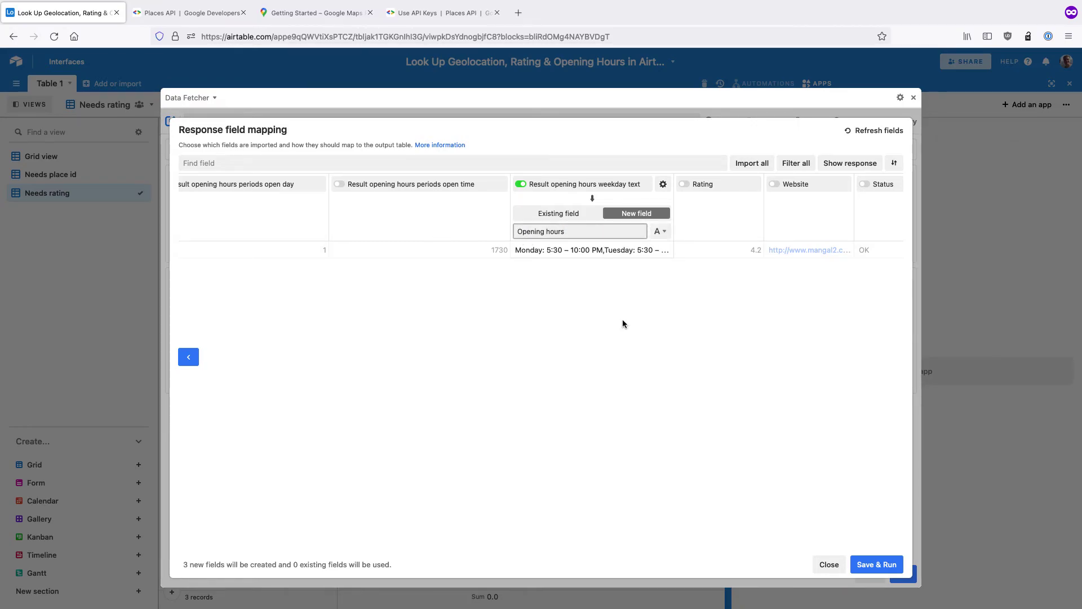
pyautogui.click(623, 324)
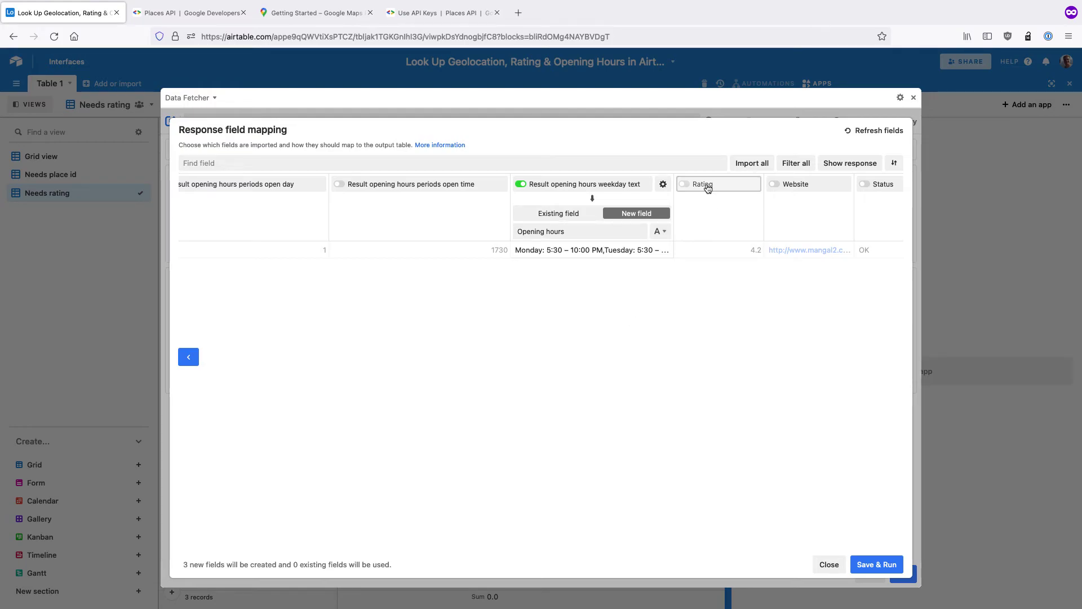
# Map Rating to the existing Rating field, Website to a new field, then save and run
pyautogui.click(708, 186)
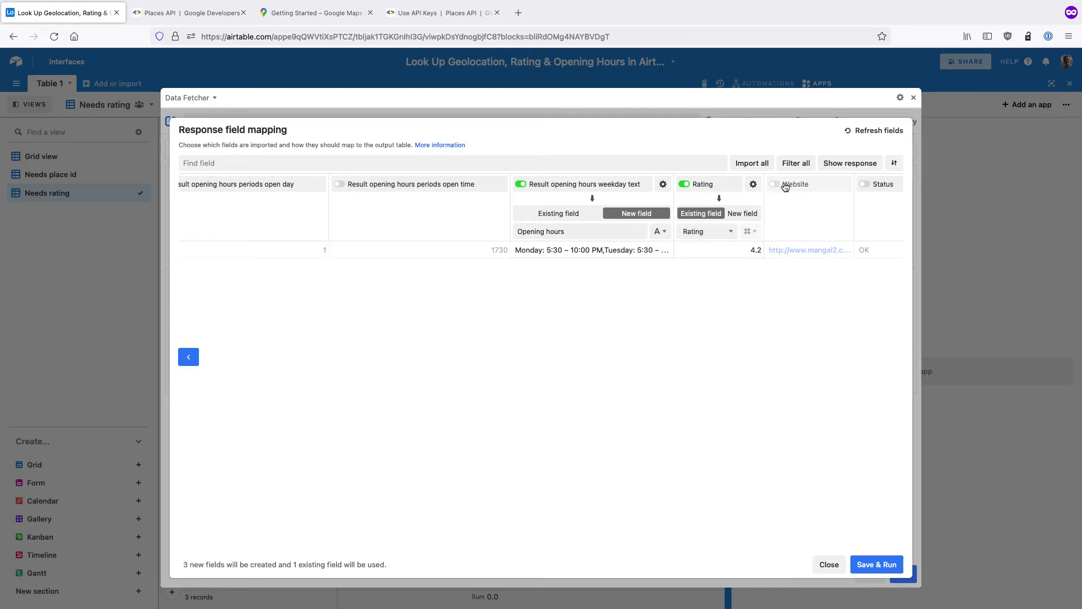
pyautogui.click(790, 186)
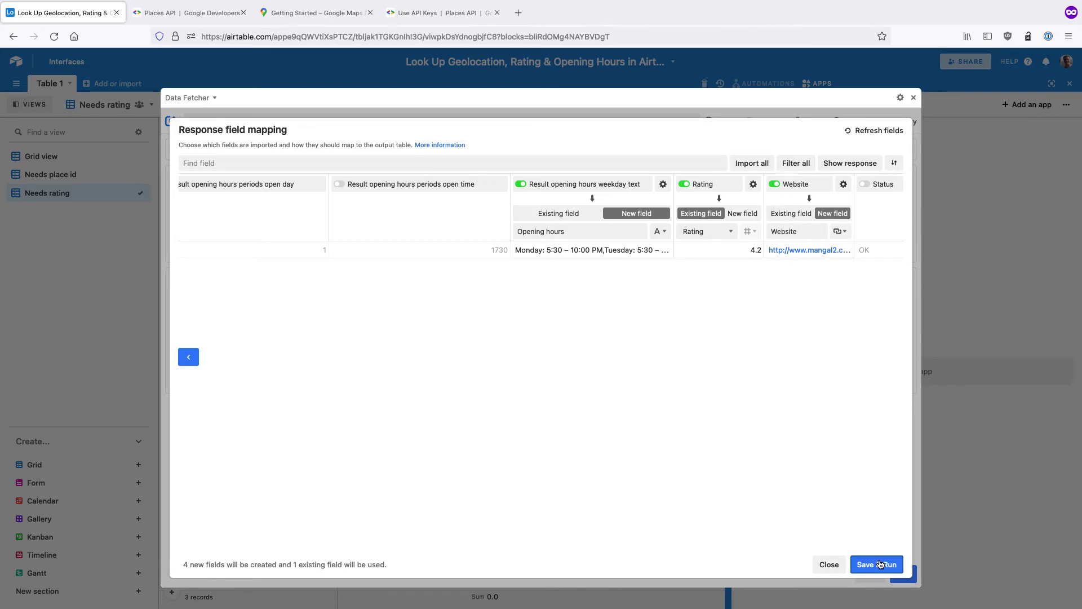
pyautogui.click(878, 564)
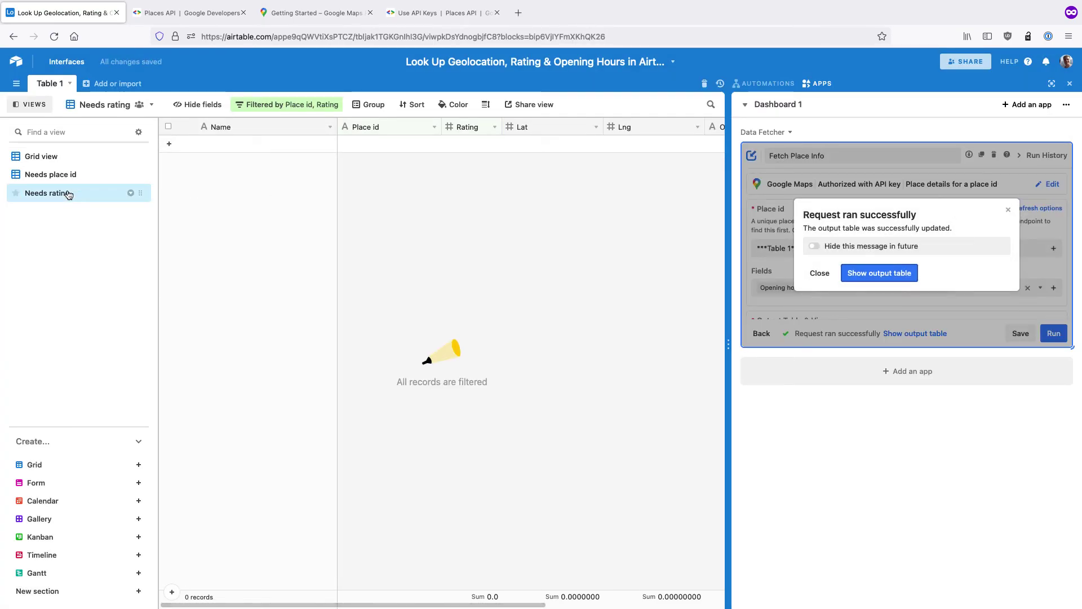
# Show all three restaurants in Grid view and review the fetched rating, coordinate, hours and website columns
pyautogui.click(62, 156)
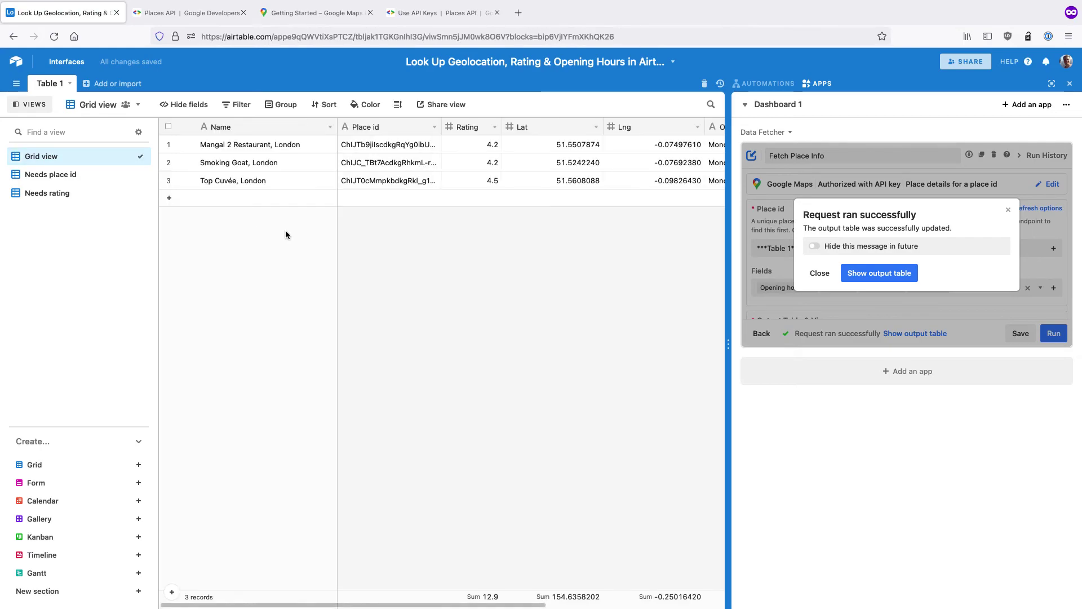
pyautogui.hscroll(2, 286, 235)
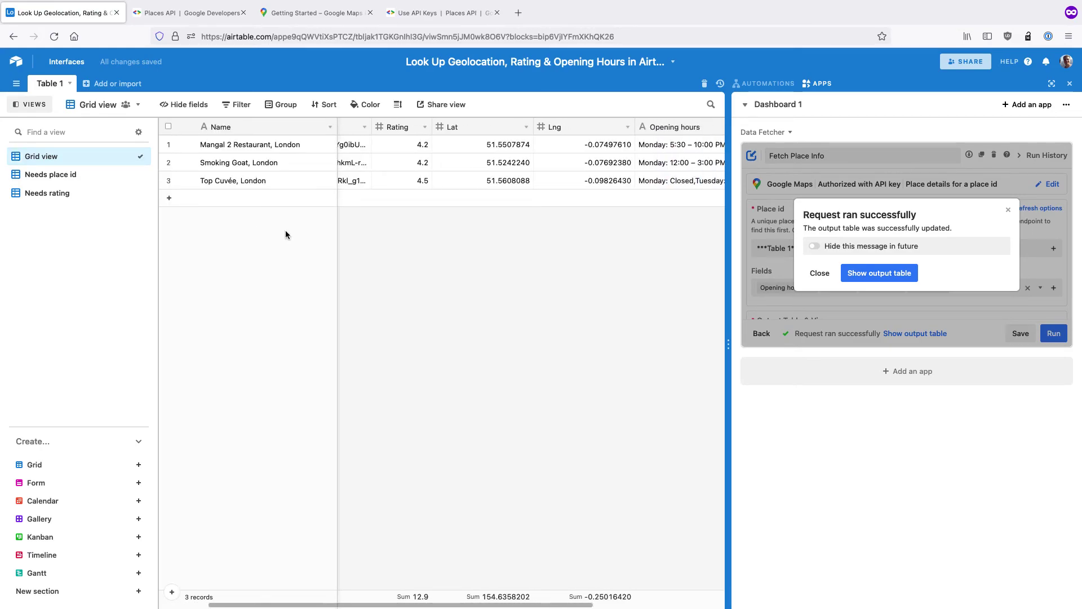
pyautogui.hscroll(1, 290, 231)
pyautogui.hscroll(2, 426, 265)
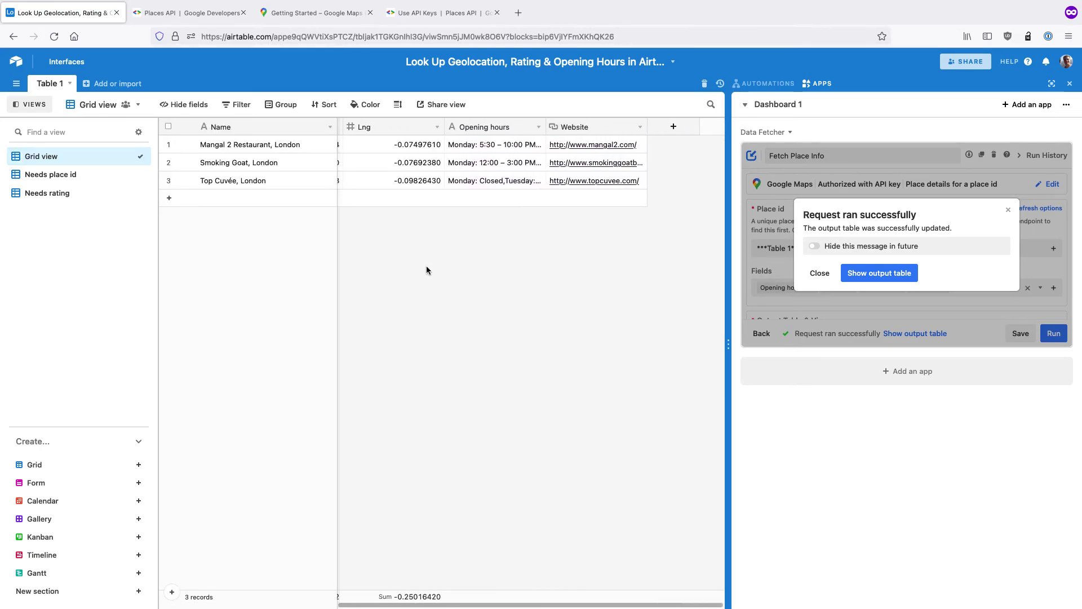
pyautogui.hscroll(-4, 426, 265)
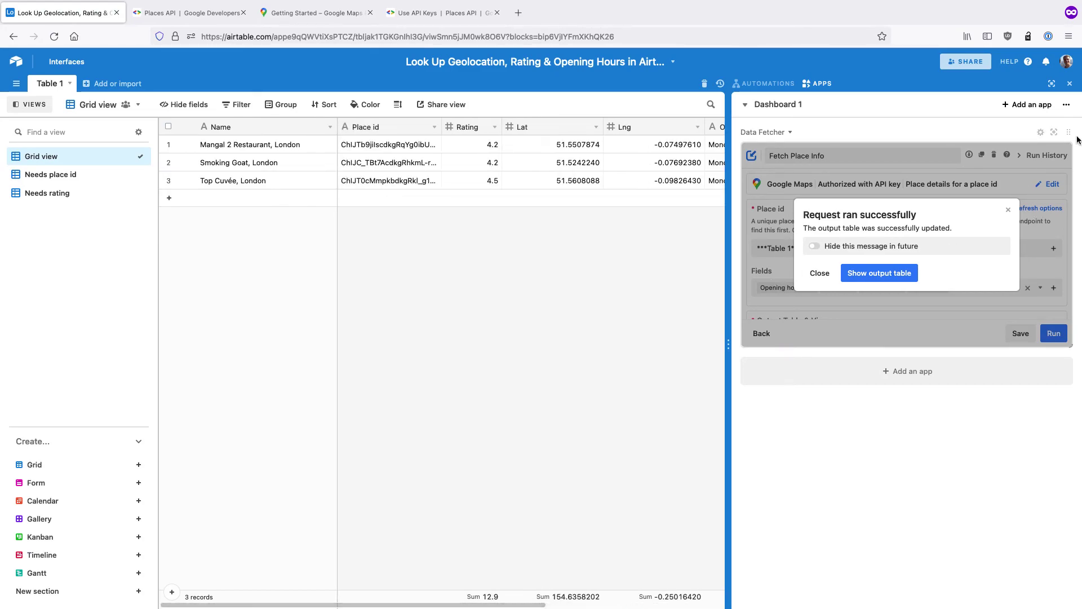
# Expand Data Fetcher full-size and go back to the list of saved requests
pyautogui.click(1053, 132)
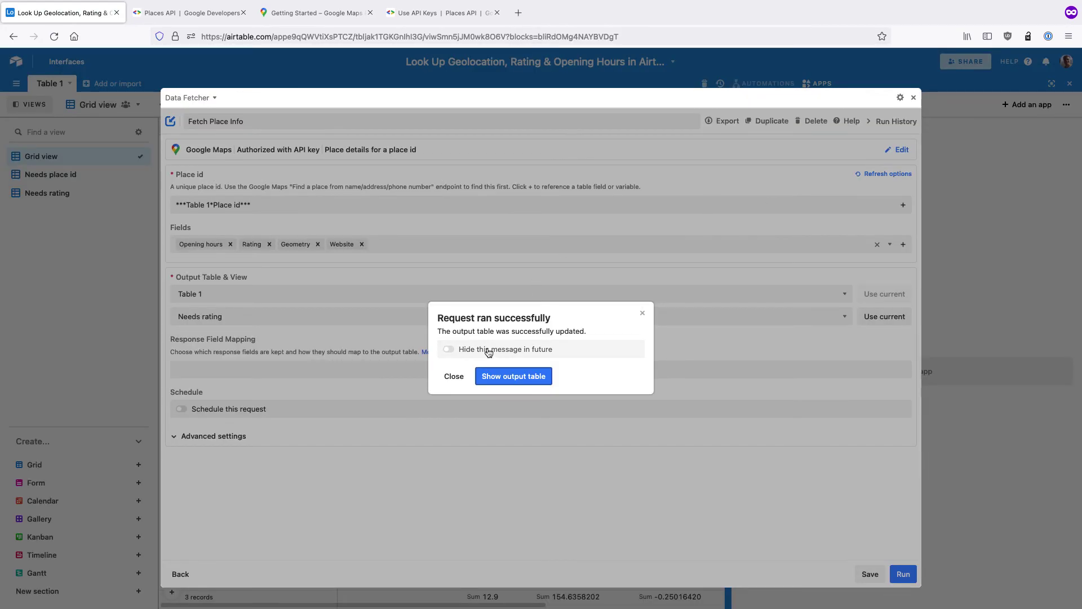
pyautogui.click(453, 376)
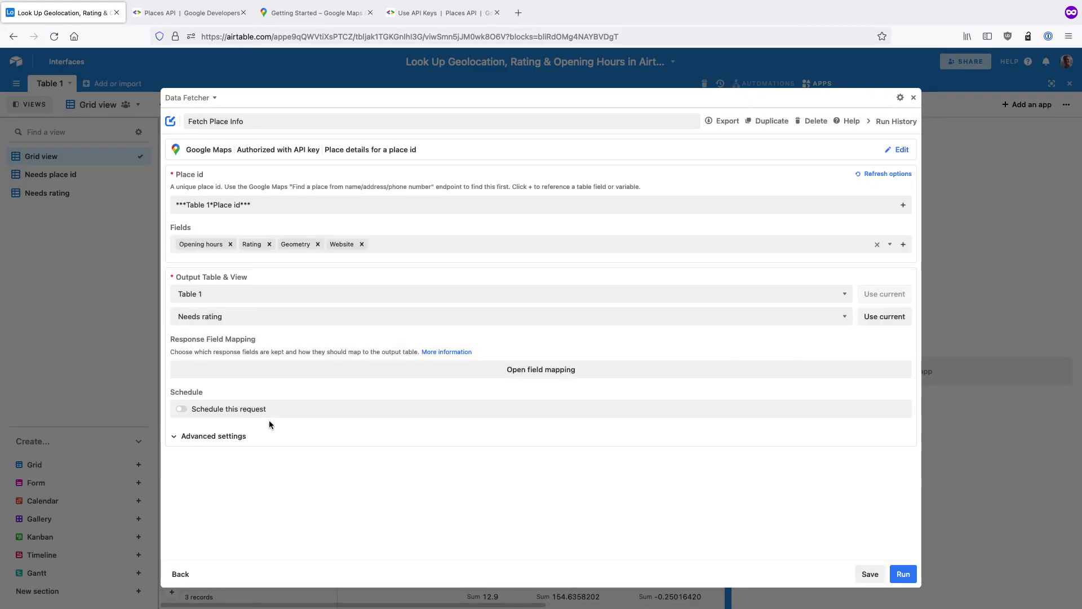
pyautogui.click(182, 574)
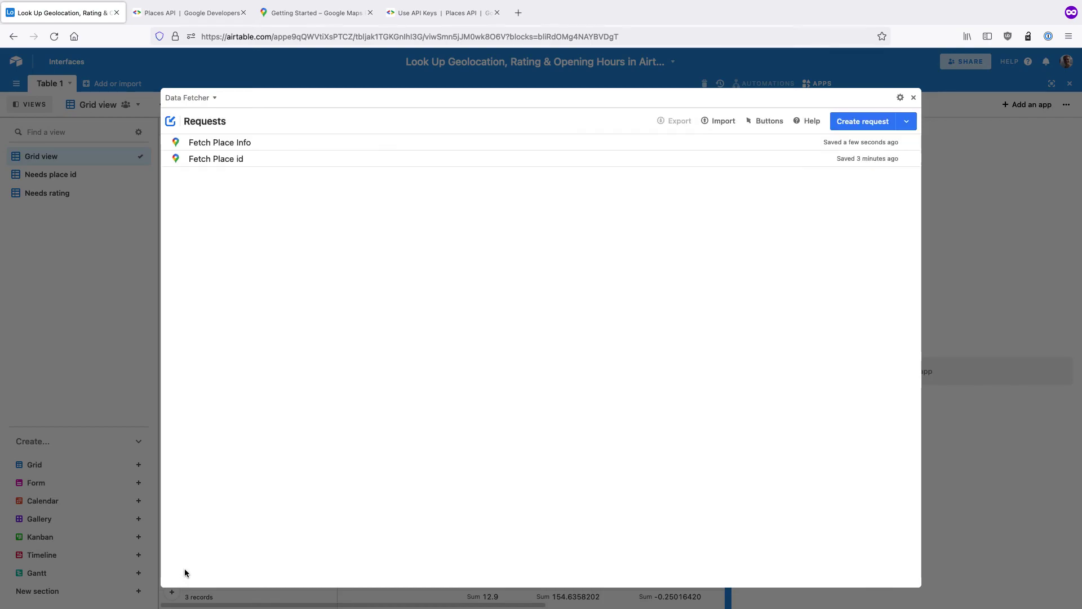
# Create a new request sequence named 'Fetch Place Id & Info'
pyautogui.click(908, 124)
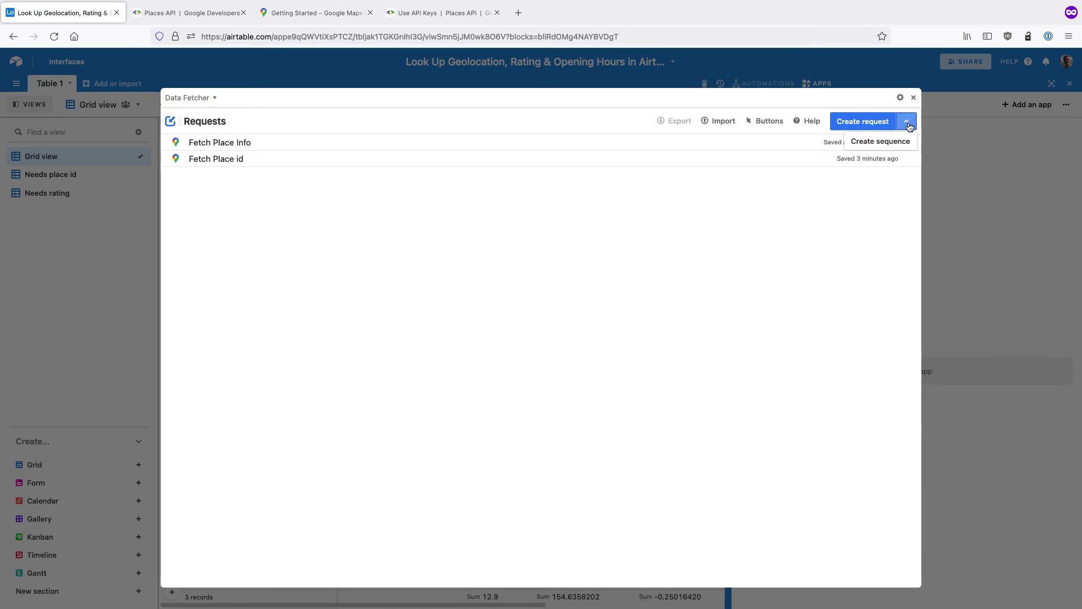
pyautogui.click(892, 142)
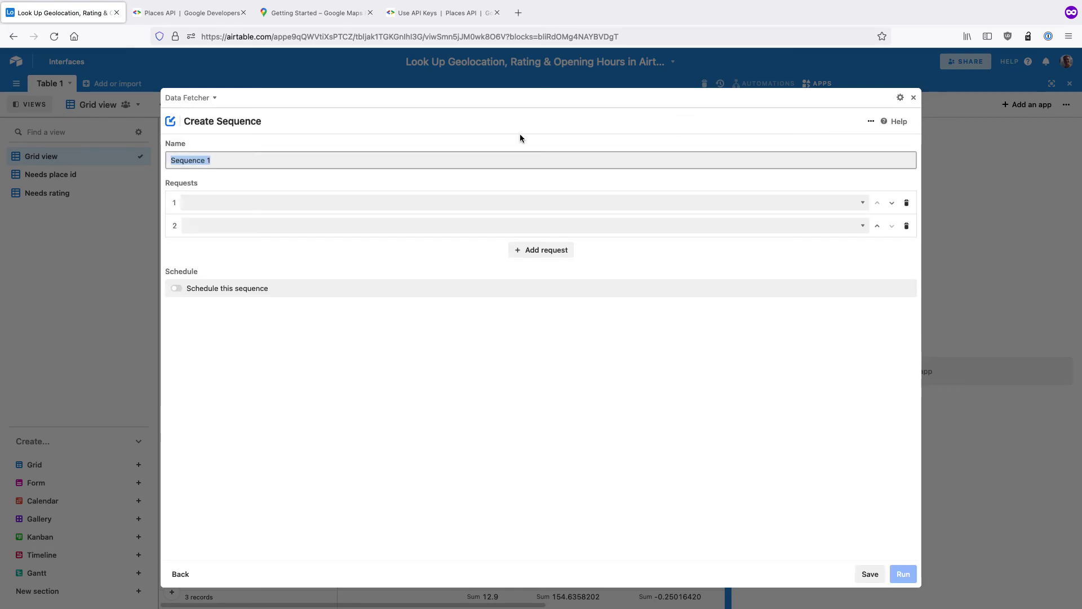
pyautogui.write('Fetch Location')
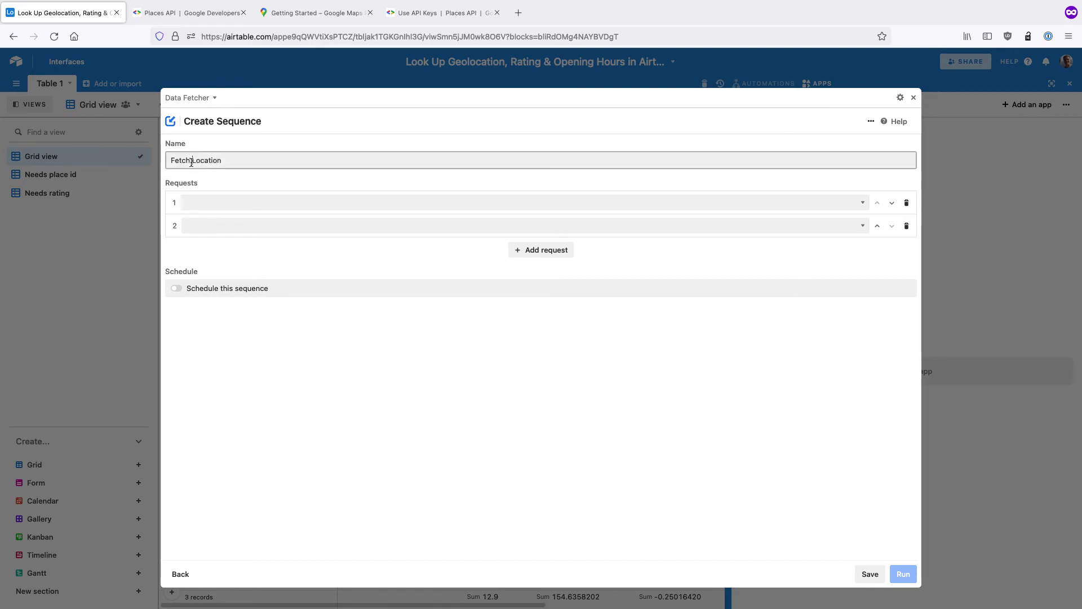
pyautogui.doubleClick(192, 160)
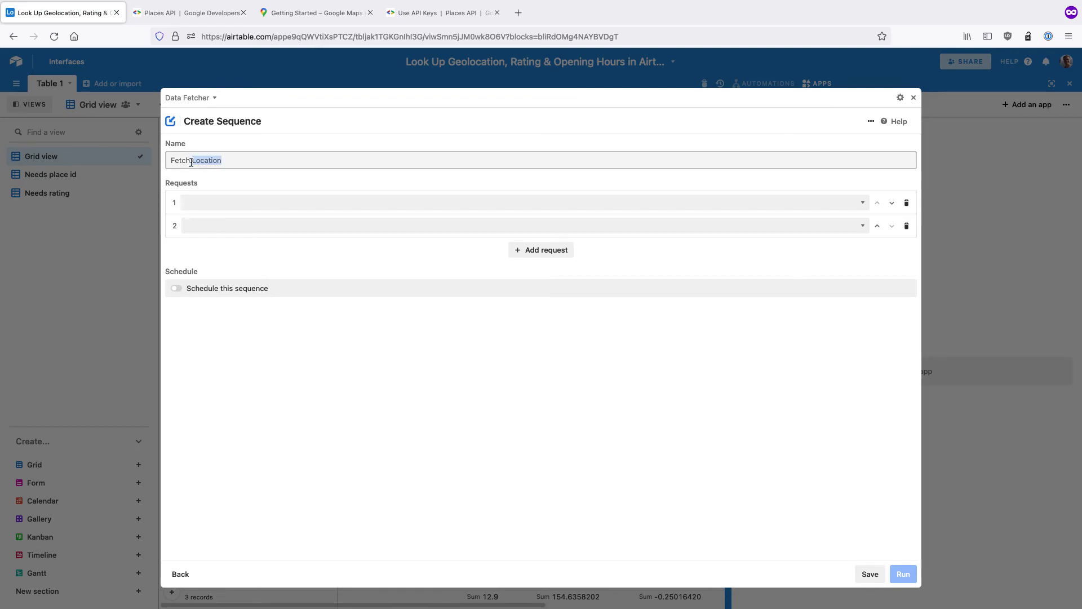
pyautogui.write('Place Id & Info')
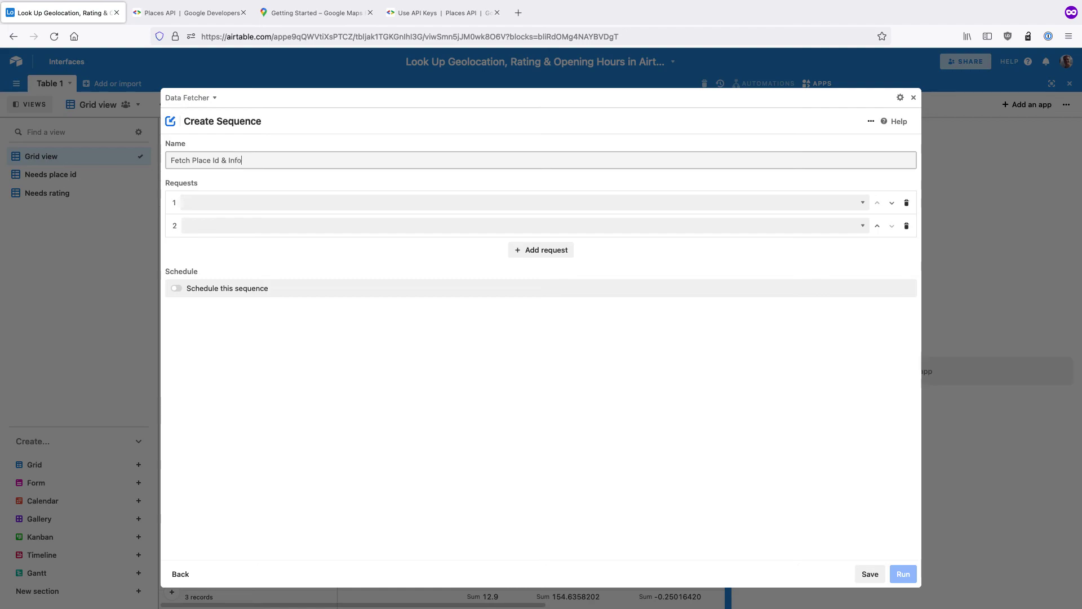
# Set the sequence to run Fetch Place id then Fetch Place Info, and save it
pyautogui.click(201, 202)
pyautogui.click(204, 222)
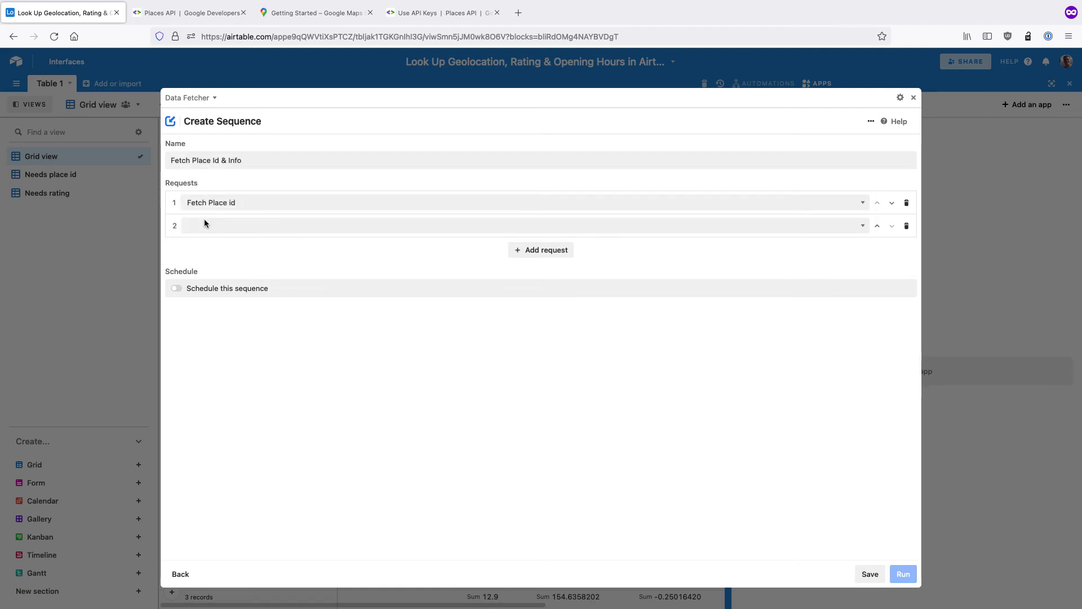
pyautogui.click(220, 226)
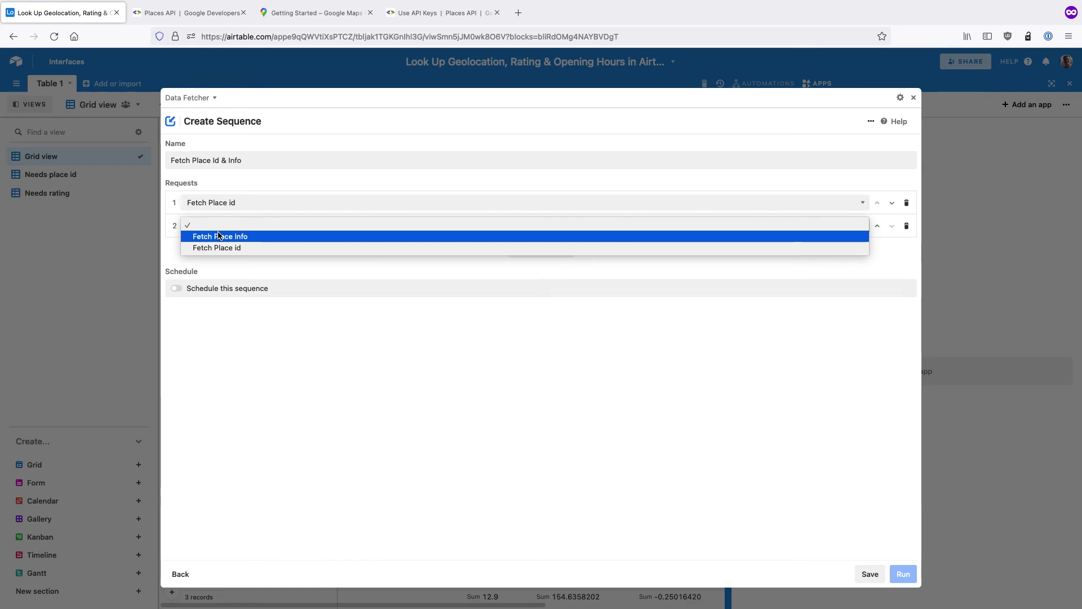
pyautogui.click(219, 236)
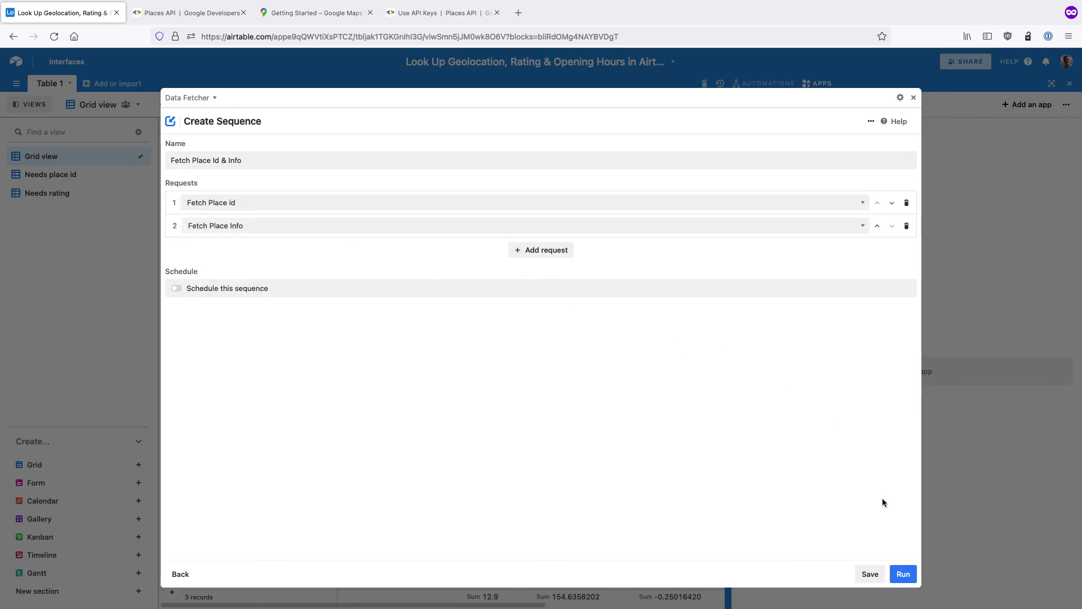
pyautogui.click(871, 574)
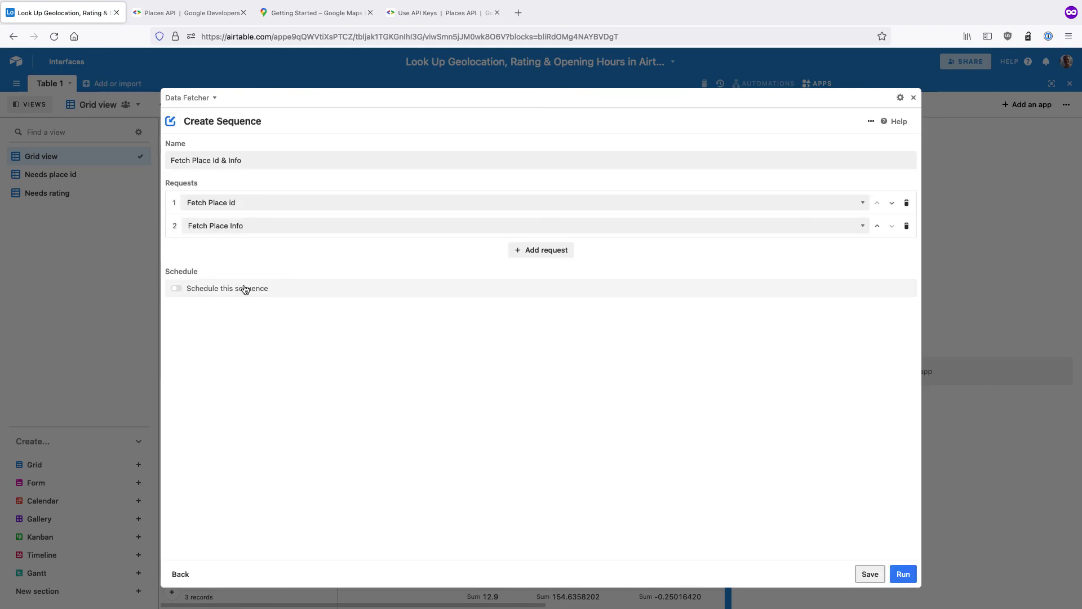
# Enable the sequence's schedule and close the full-screen Data Fetcher view
pyautogui.click(210, 295)
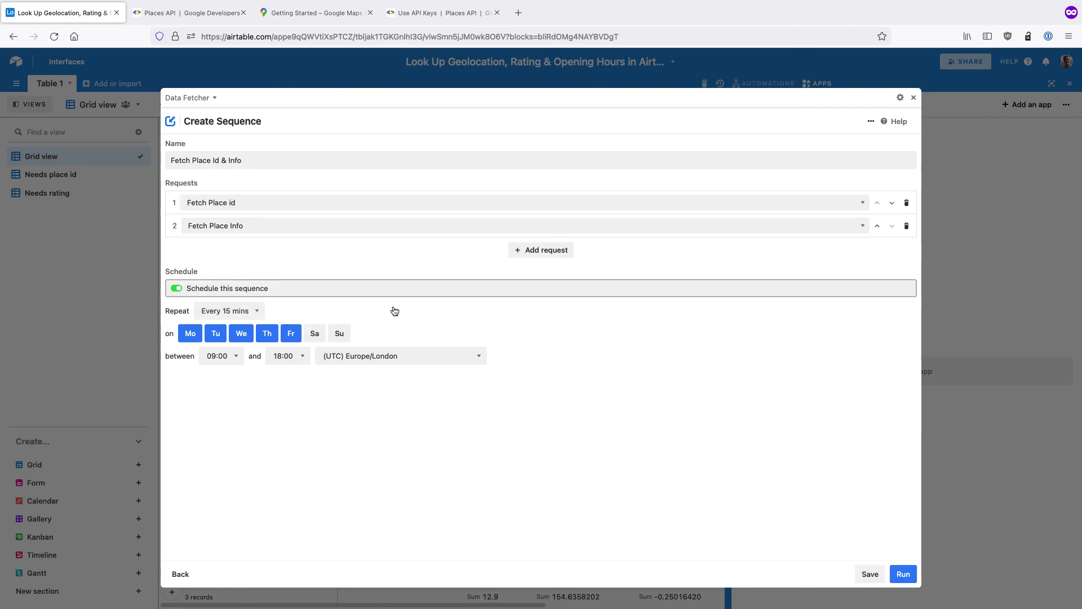
pyautogui.press('Escape')
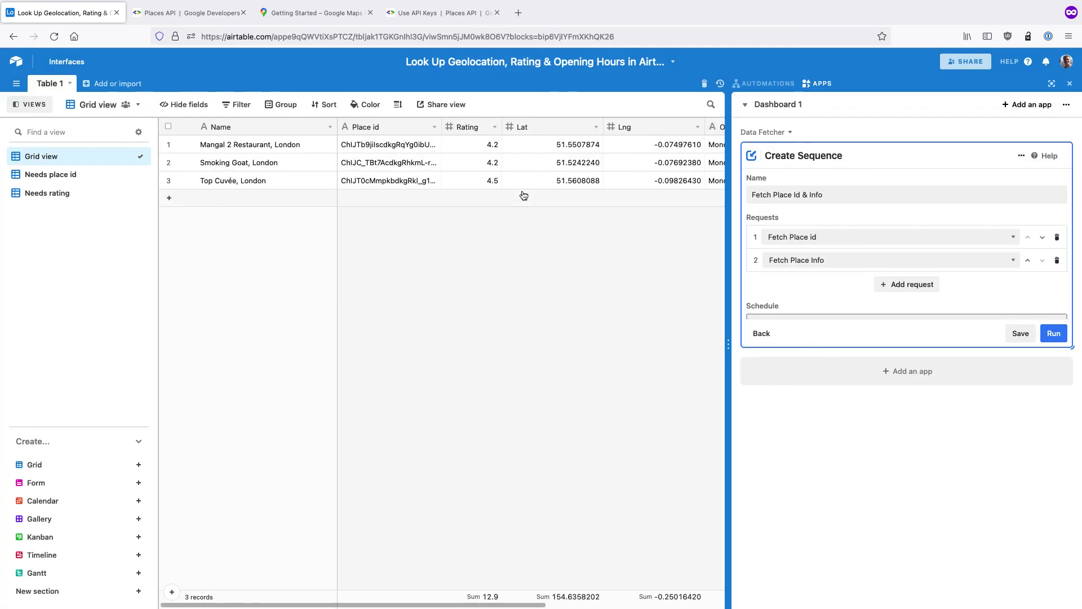
# Clear the Place id and all fetched columns for the three restaurants
pyautogui.moveTo(393, 145); pyautogui.dragTo(397, 180)
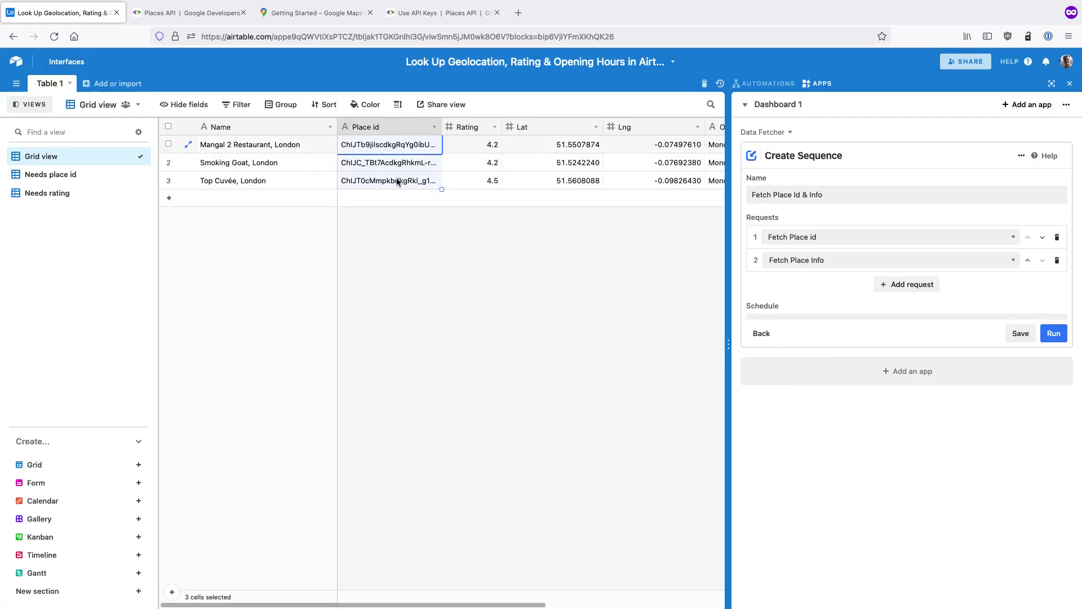
pyautogui.press('super+shift+Right')
pyautogui.press('BackSpace')
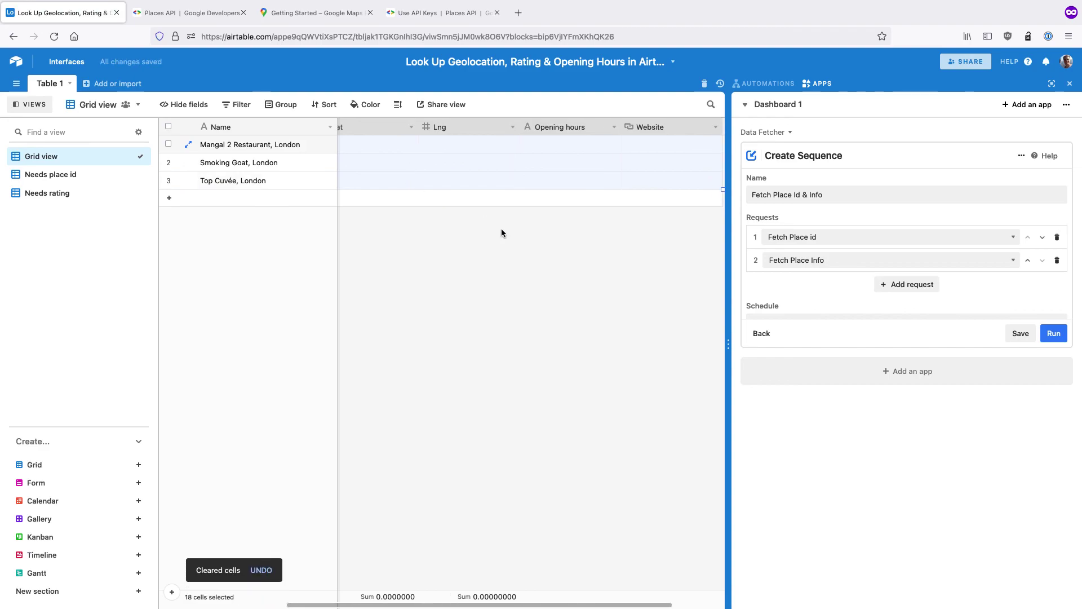
# Run the Fetch Place Id & Info sequence to refill the restaurant data
pyautogui.click(1049, 334)
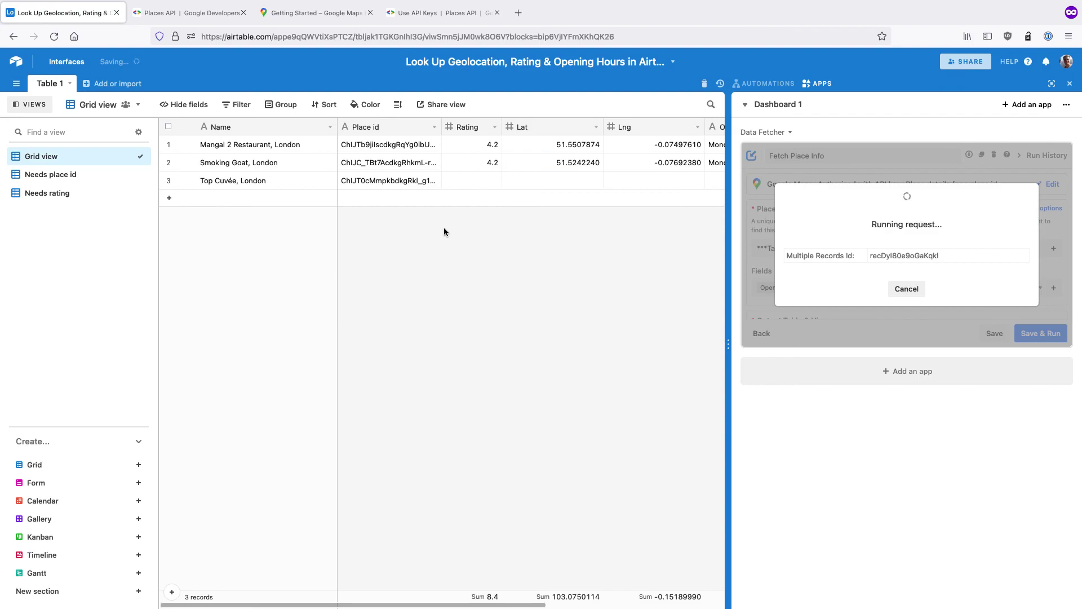
pyautogui.hscroll(2, 548, 234)
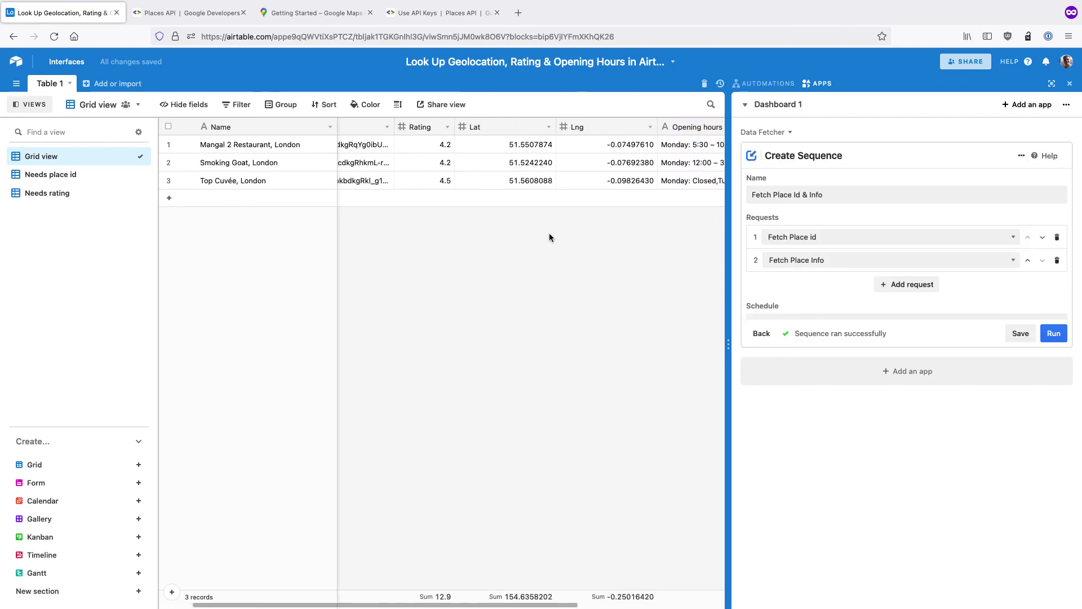
pyautogui.hscroll(-2, 464, 186)
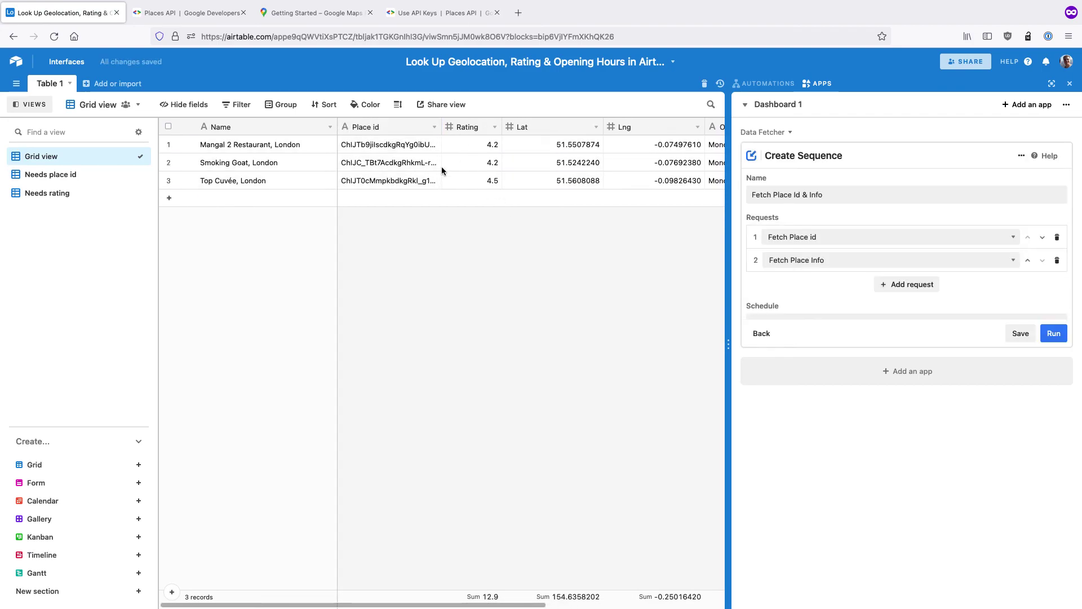